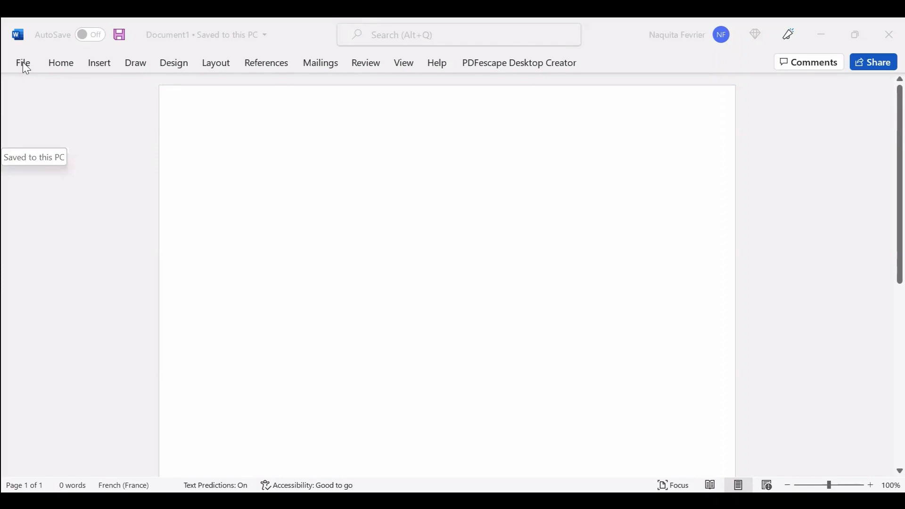
# Open Save As on This PC, target the Desktop folder, and clear the default name Doc1.
pyautogui.click(618, 183)
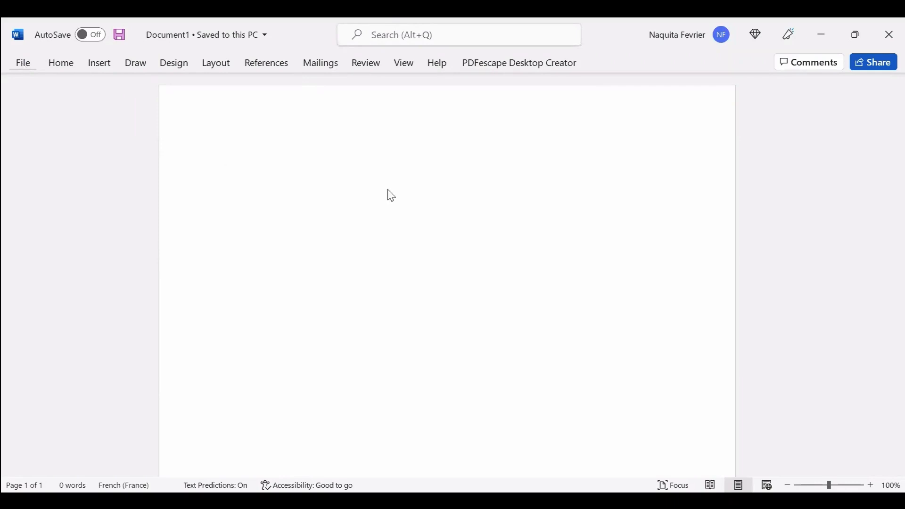
pyautogui.click(62, 244)
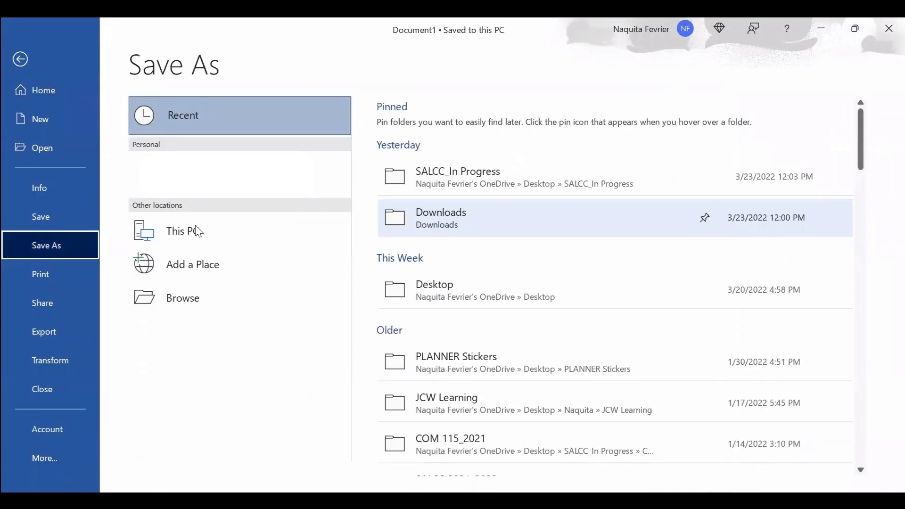
pyautogui.click(302, 229)
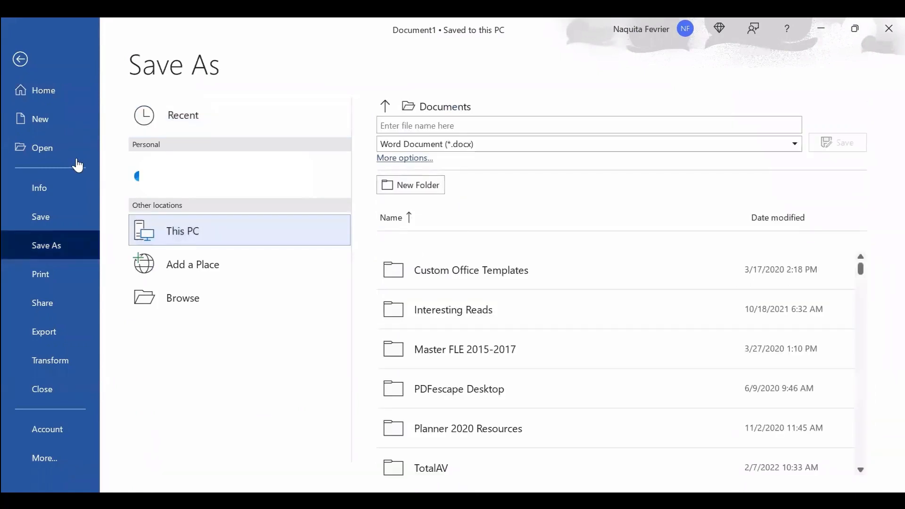
pyautogui.scroll(4, 40, 223)
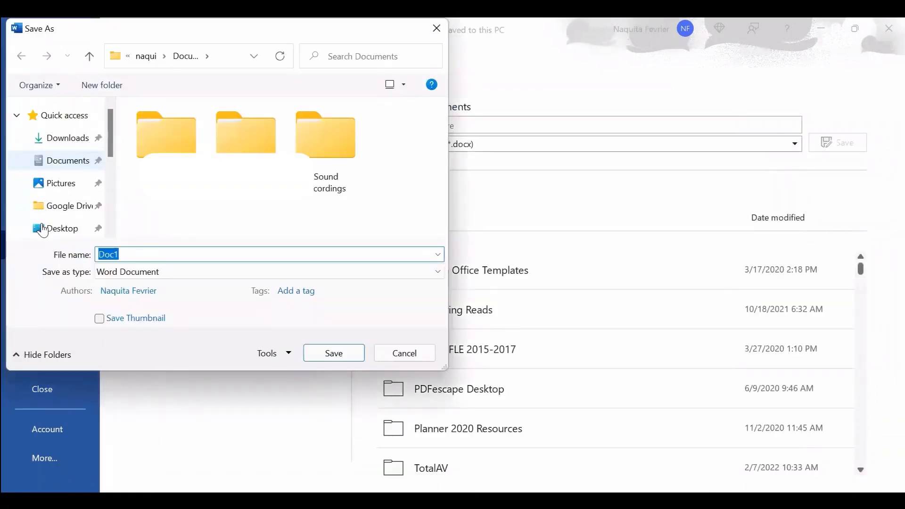
pyautogui.click(55, 228)
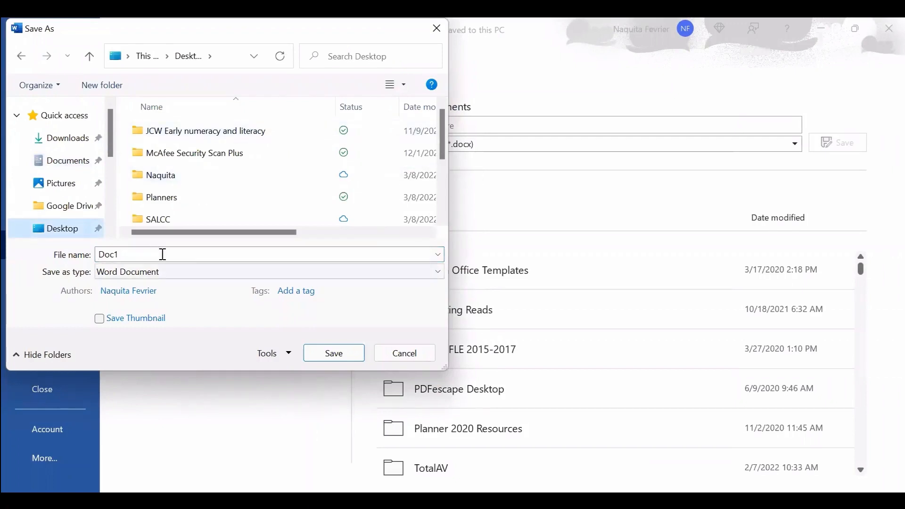
pyautogui.click(285, 307)
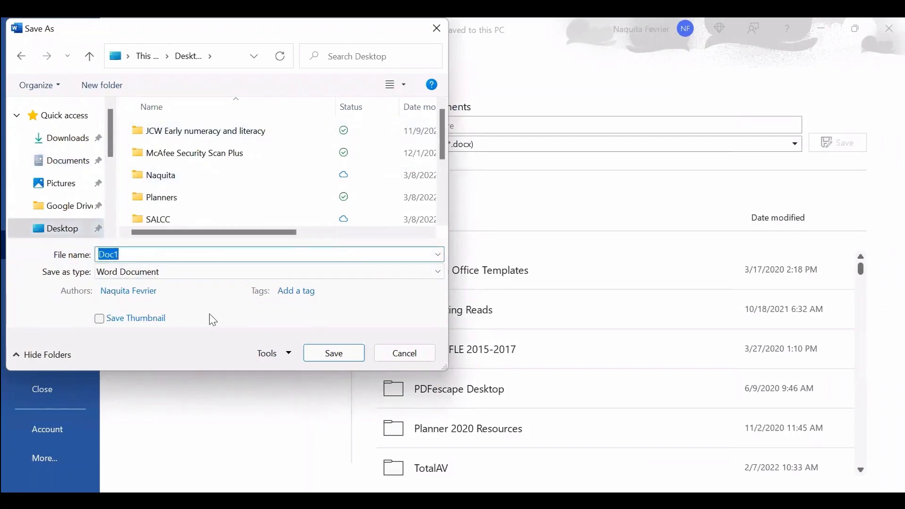
pyautogui.press('BackSpace')
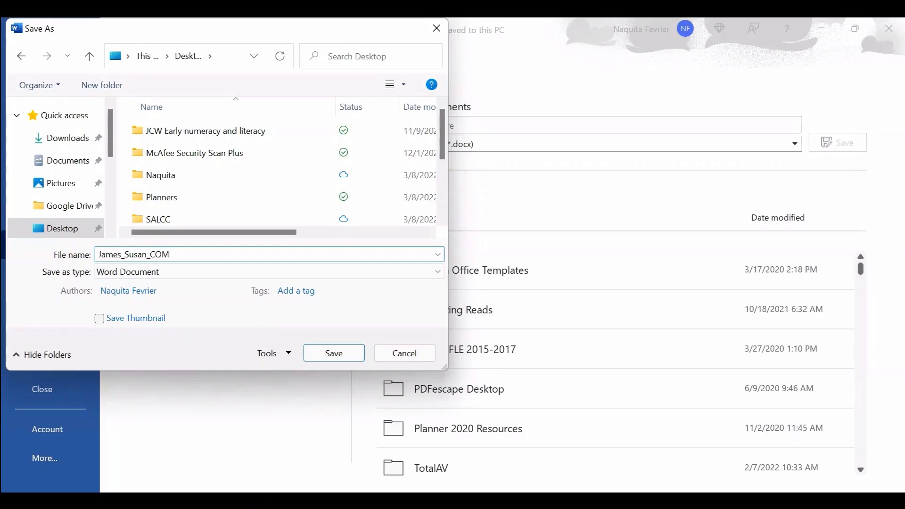
# Save the document to the Desktop as the student's name followed by _COM115_C_1_2022.
pyautogui.write('1158')
pyautogui.press('BackSpace')
pyautogui.write('_C_')
pyautogui.write('1')
pyautogui.write('_2022')
pyautogui.click(339, 354)
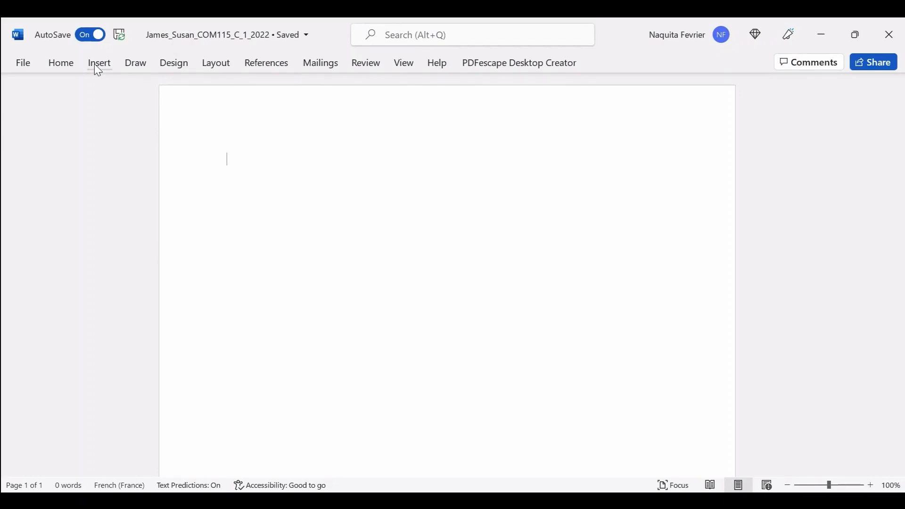
# Set the Home tab font to Times New Roman at size 12.
pyautogui.click(70, 63)
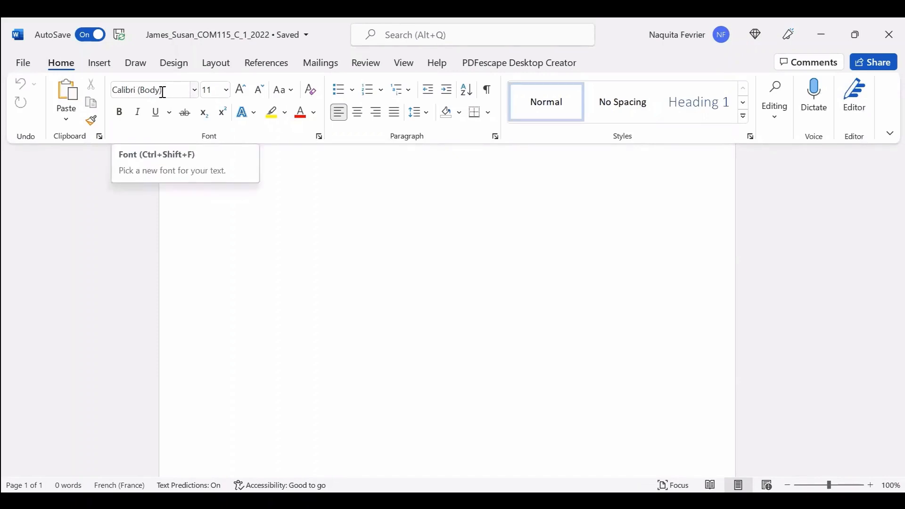
pyautogui.click(194, 91)
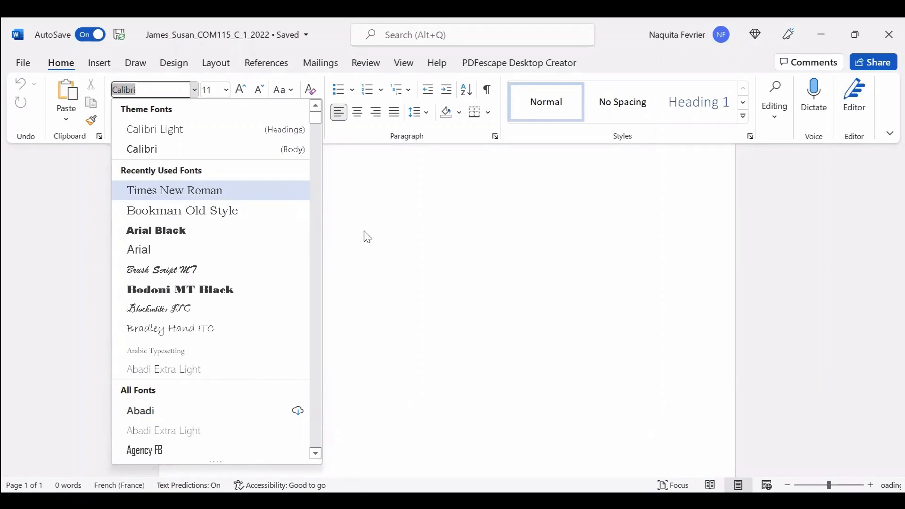
pyautogui.click(264, 190)
pyautogui.click(226, 90)
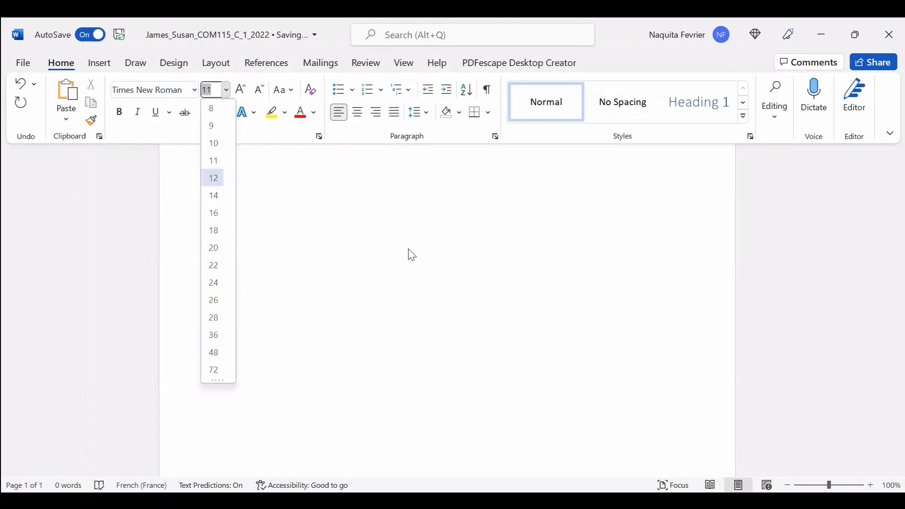
pyautogui.press('Return')
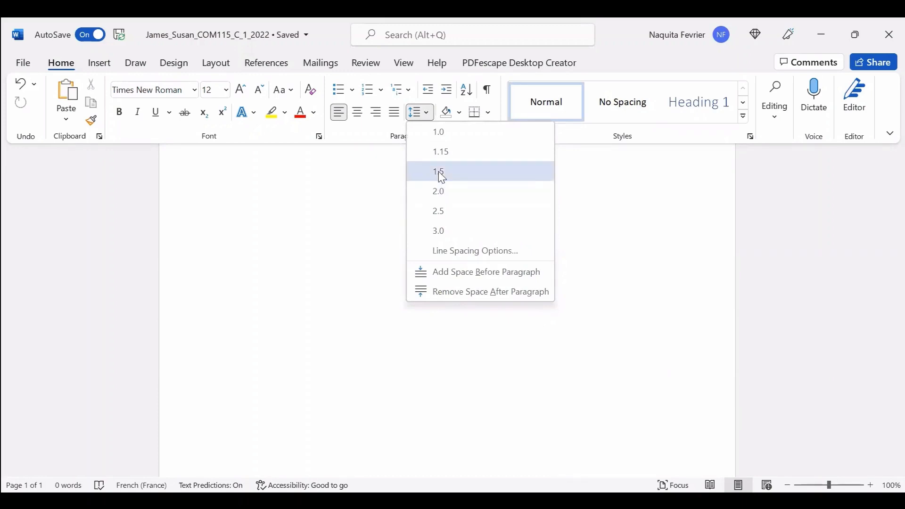
# Apply 1.5 line spacing and Center paragraph alignment to the empty document.
pyautogui.click(439, 171)
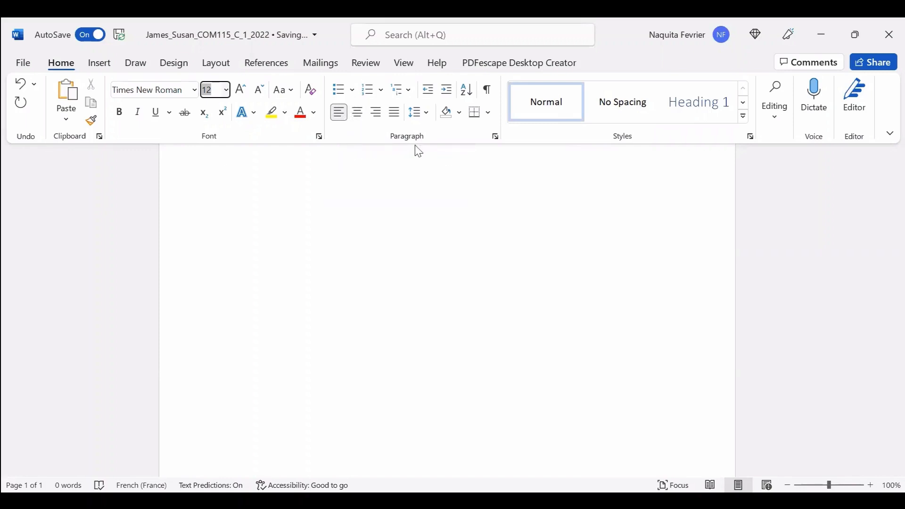
pyautogui.click(427, 114)
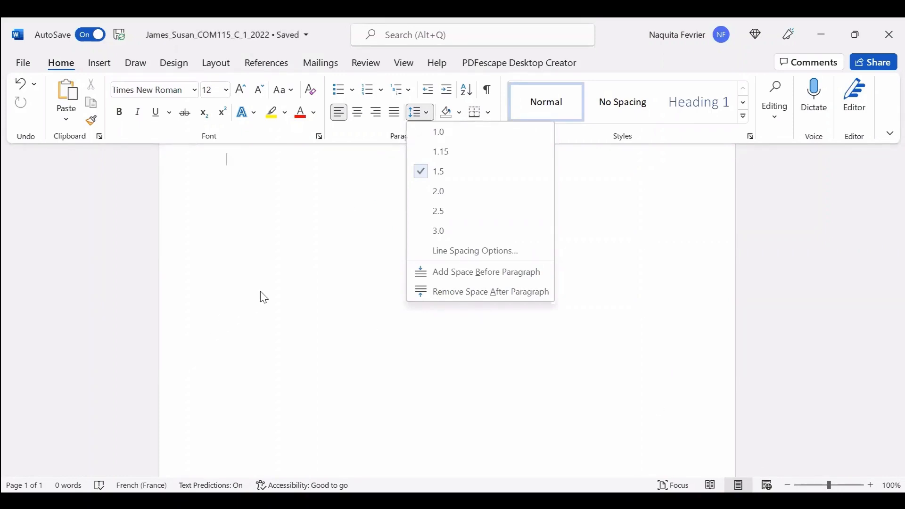
pyautogui.click(497, 308)
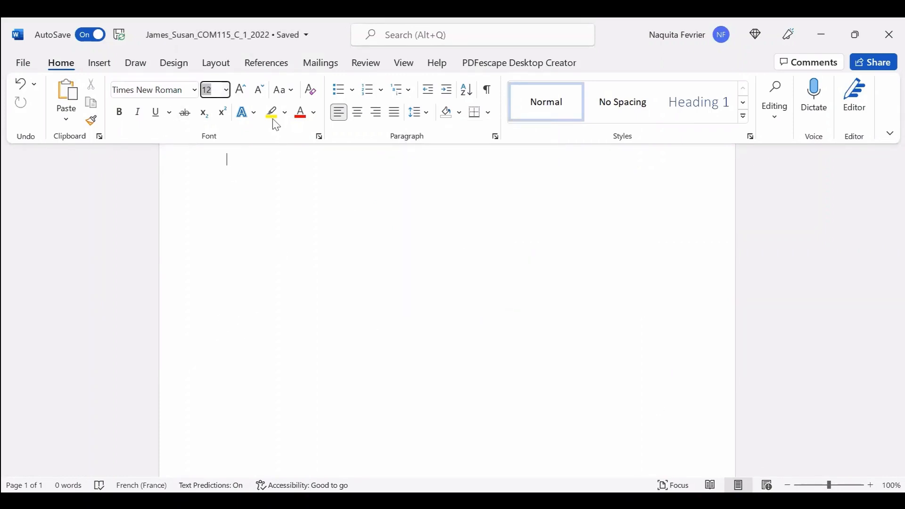
pyautogui.hotkey('ctrl', 'F1')
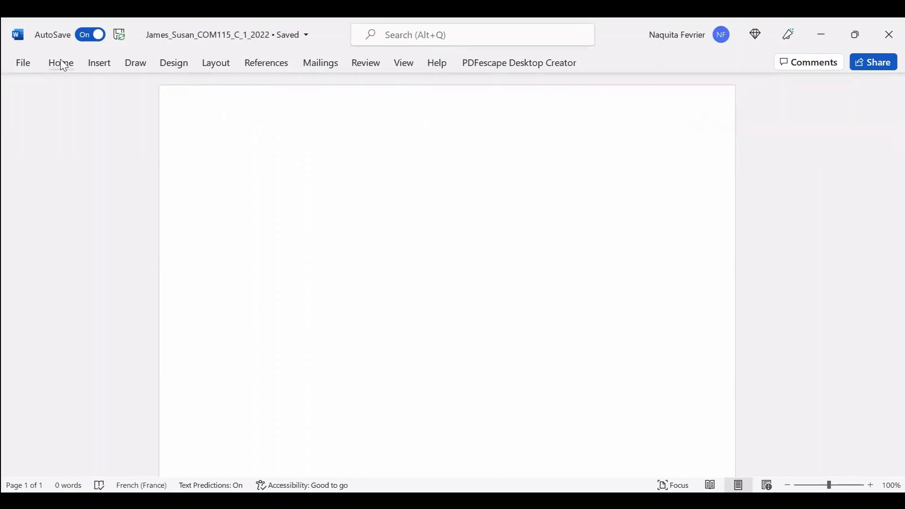
pyautogui.click(59, 62)
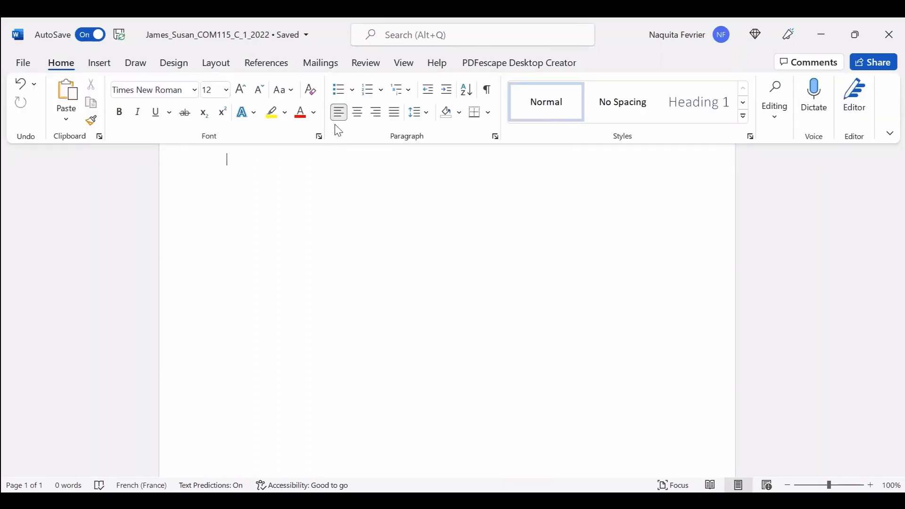
pyautogui.click(358, 113)
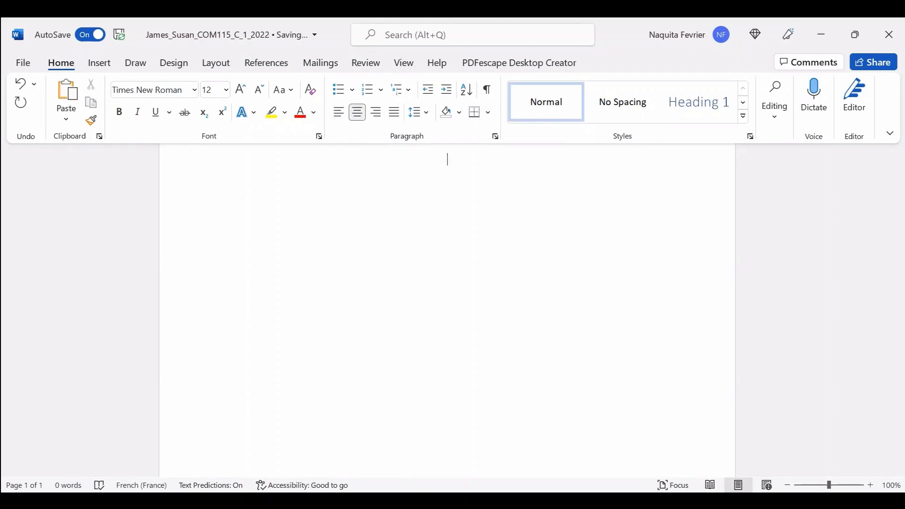
pyautogui.hotkey('ctrl', 'F1')
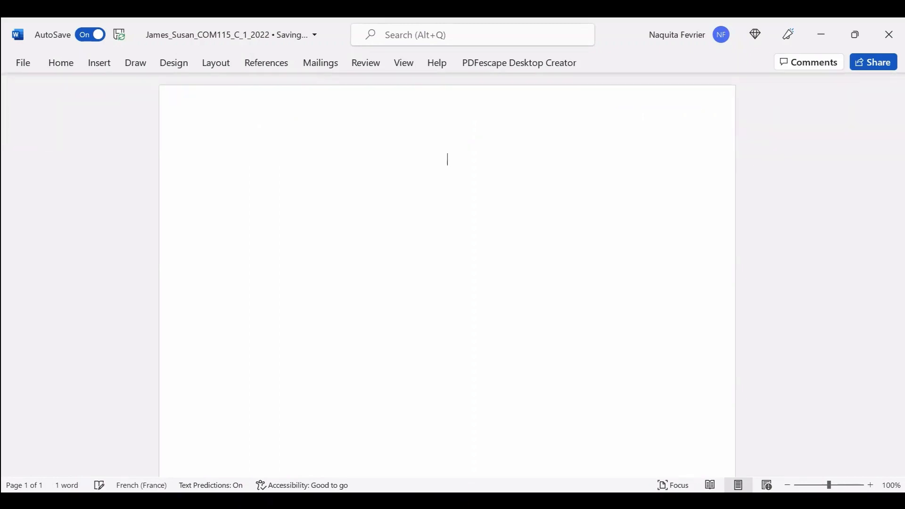
pyautogui.write('REFERENCES')
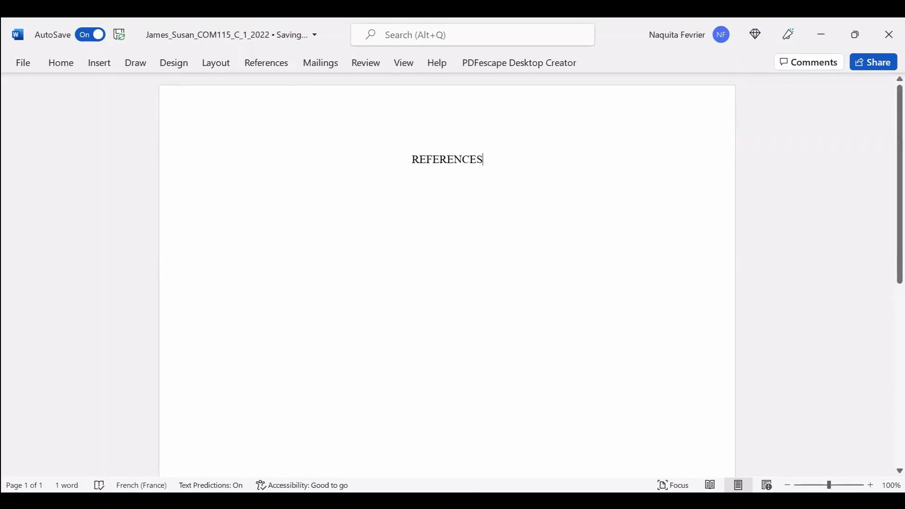
pyautogui.press('BackSpace')
pyautogui.press('BackSpace')
pyautogui.press('BackSpace')
pyautogui.press('BackSpace')
pyautogui.press('BackSpace')
pyautogui.press('BackSpace')
pyautogui.press('BackSpace')
pyautogui.press('BackSpace')
pyautogui.press('BackSpace')
pyautogui.press('BackSpace')
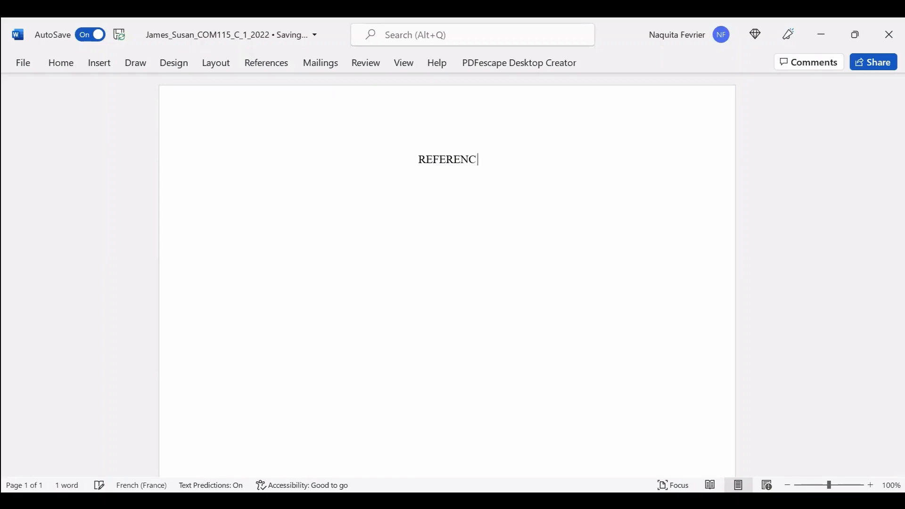
pyautogui.click(67, 66)
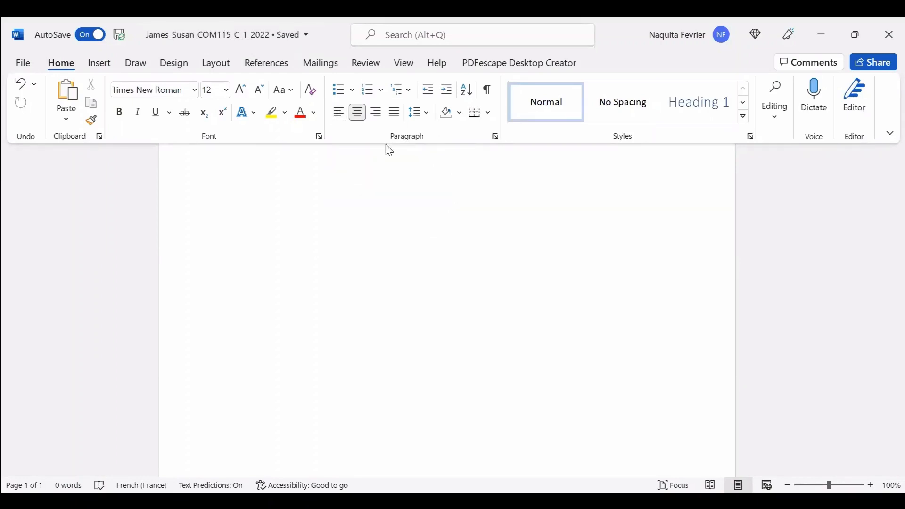
# Left-align the paragraph and type the title 'A case for school Meals'.
pyautogui.click(338, 115)
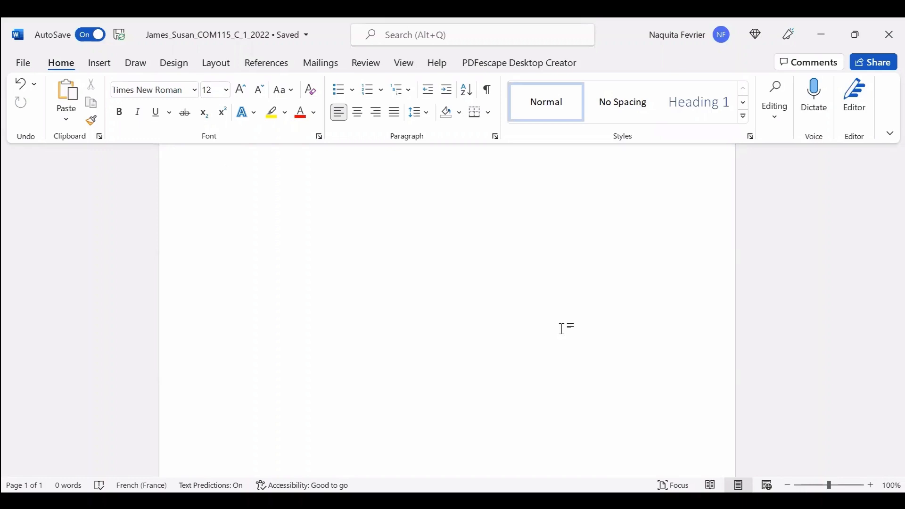
pyautogui.click(560, 327)
pyautogui.write('A CASE')
pyautogui.press('BackSpace')
pyautogui.press('BackSpace')
pyautogui.press('BackSpace')
pyautogui.press('BackSpace')
pyautogui.press('BackSpace')
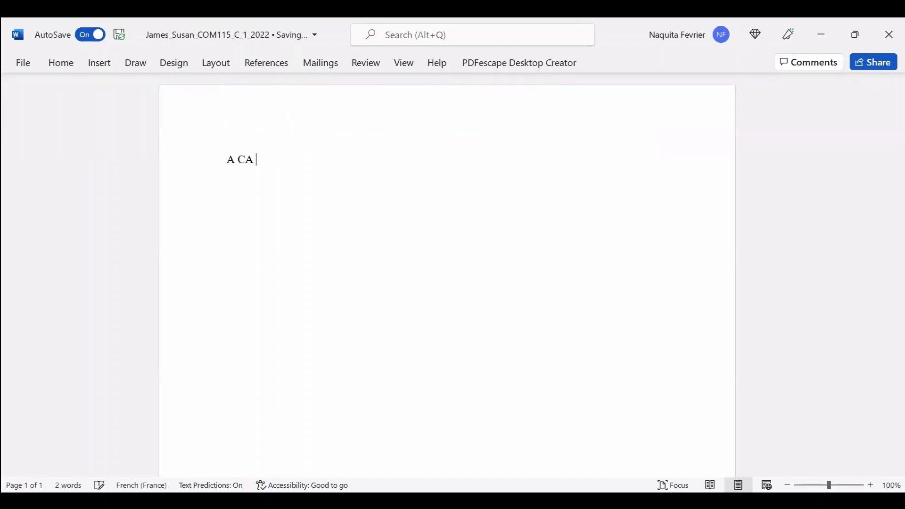
pyautogui.write('case FOR')
pyautogui.press('BackSpace')
pyautogui.press('BackSpace')
pyautogui.press('BackSpace')
pyautogui.write('for school Me')
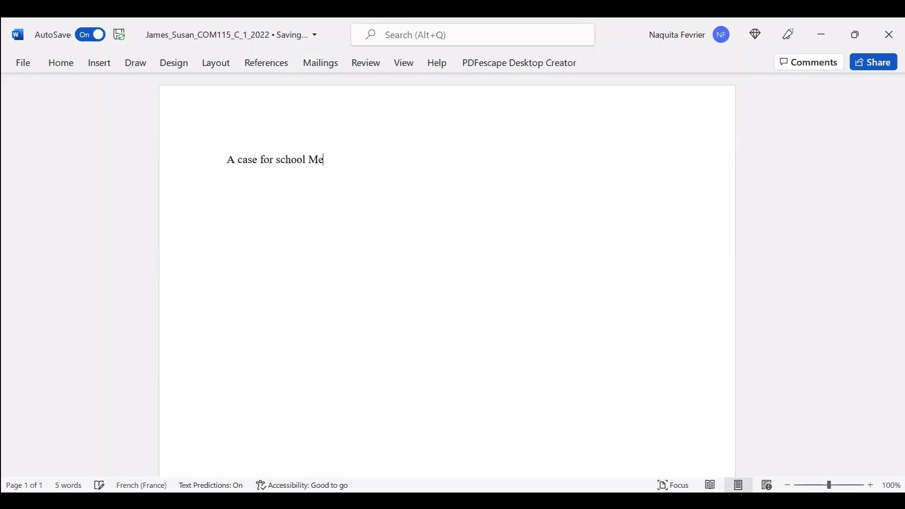
pyautogui.write('als')
# Capitalise School and Case so the title reads 'A Case for School Meals'.
pyautogui.press('Left')
pyautogui.press('Left')
pyautogui.press('Left')
pyautogui.press('Left')
pyautogui.press('Left')
pyautogui.press('Left')
pyautogui.press('Left')
pyautogui.press('Left')
pyautogui.press('Left')
pyautogui.press('Left')
pyautogui.press('Left')
pyautogui.press('BackSpace')
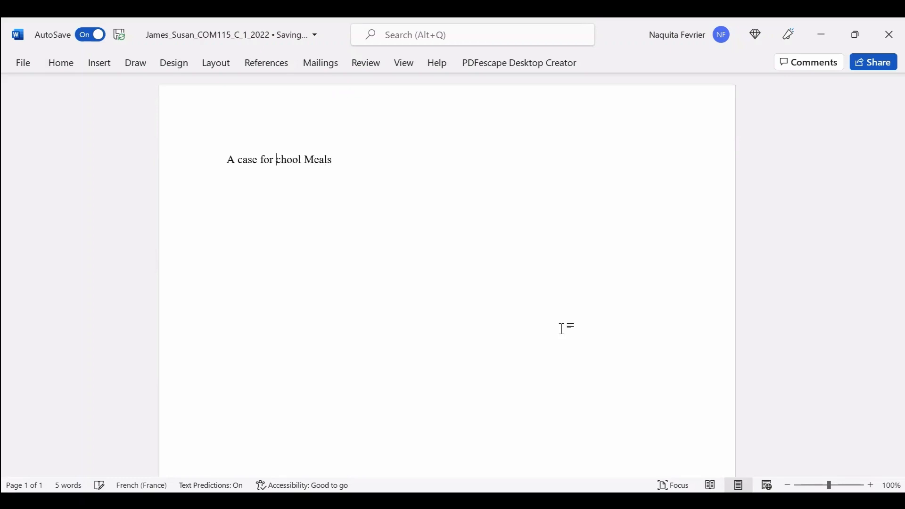
pyautogui.write('S')
pyautogui.press('Left')
pyautogui.press('Left')
pyautogui.press('Left')
pyautogui.press('Left')
pyautogui.press('Left')
pyautogui.press('Left')
pyautogui.press('Left')
pyautogui.press('Left')
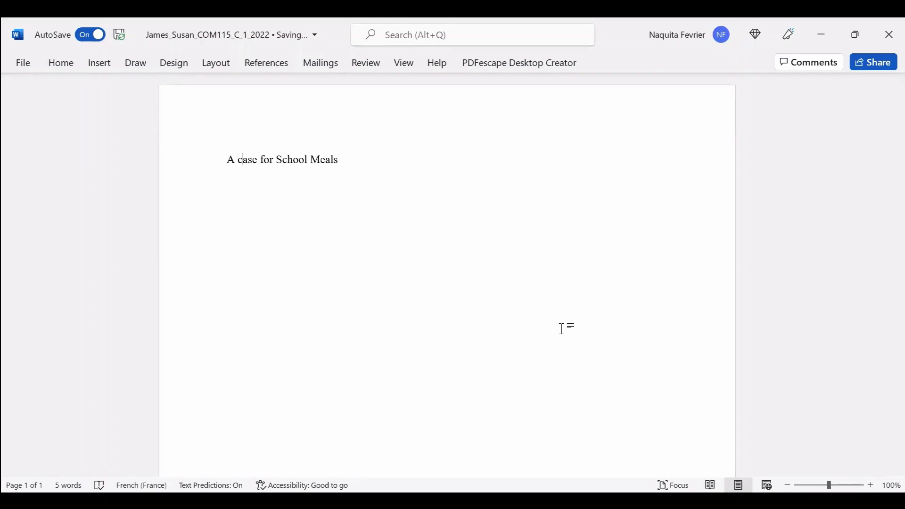
pyautogui.press('BackSpace')
pyautogui.write('C')
pyautogui.press('Home')
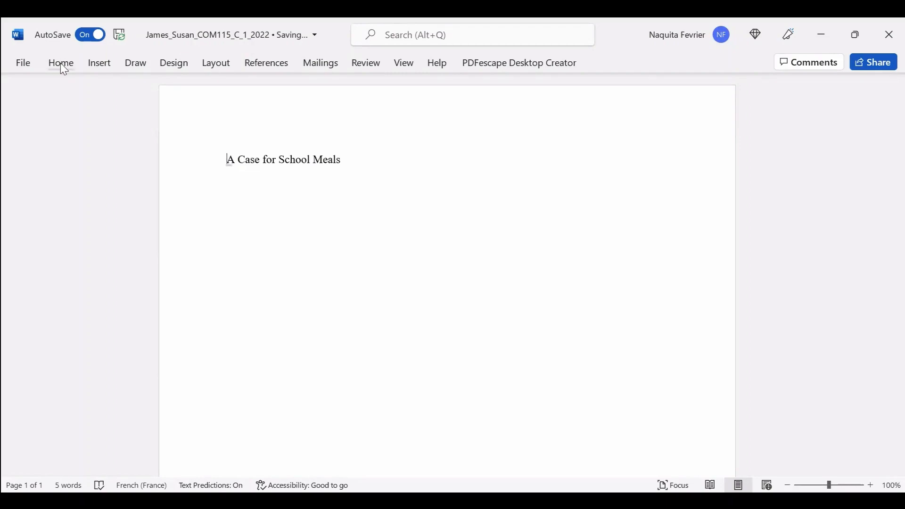
# Centre the 'A Case for School Meals' title line and select it.
pyautogui.click(61, 63)
pyautogui.click(357, 113)
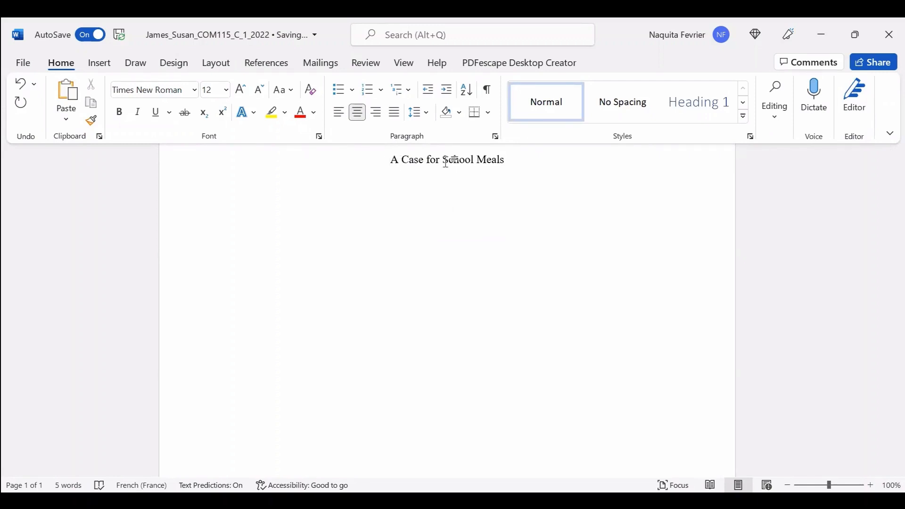
pyautogui.hotkey('ctrl', 'F1')
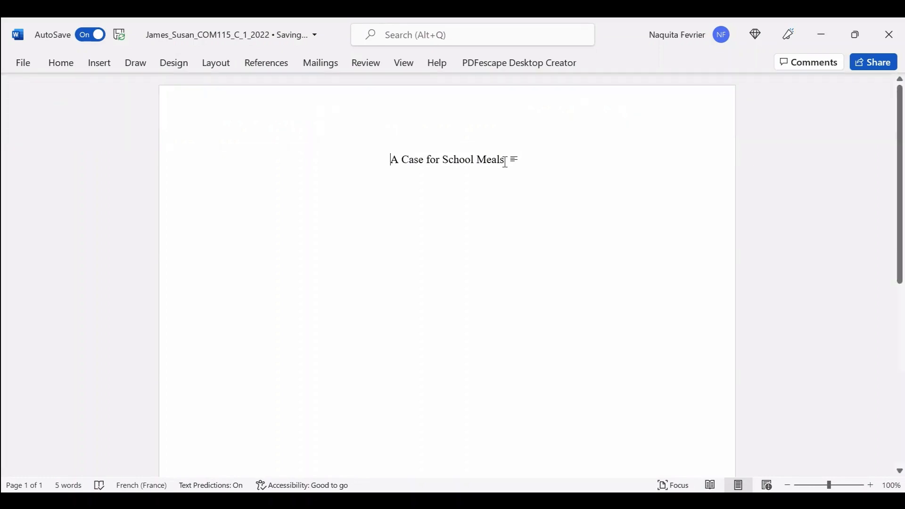
pyautogui.hotkey('ctrl', 'a')
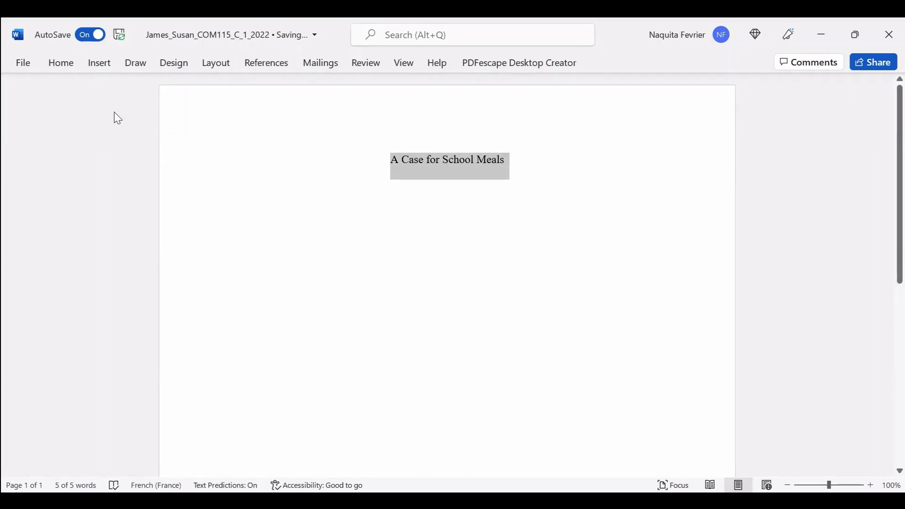
# Bold the selected title and add an empty line beneath it.
pyautogui.click(60, 62)
pyautogui.hotkey('ctrl', 'i')
pyautogui.hotkey('ctrl', 'b')
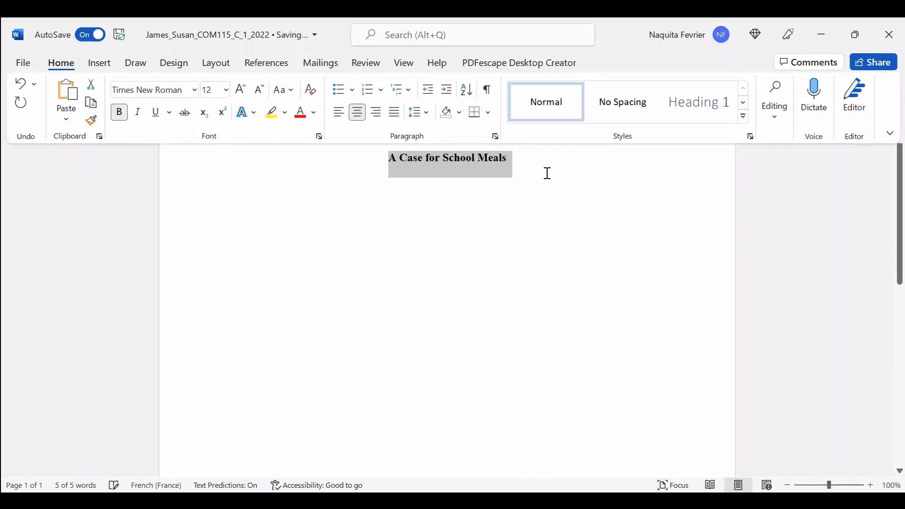
pyautogui.click(546, 173)
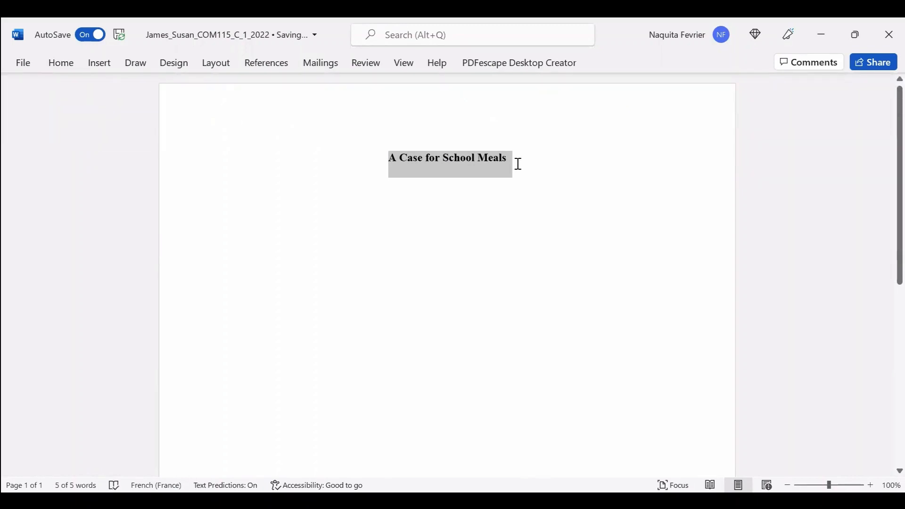
pyautogui.press('End')
pyautogui.press('Return')
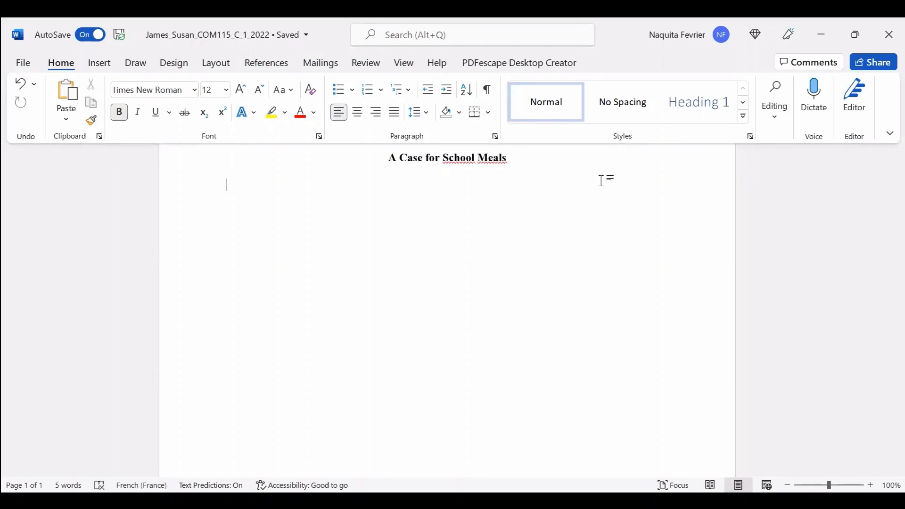
# Begin the opening paragraph: 'The service provided by the Schools Meals Programme i…'.
pyautogui.doubleClick(106, 62)
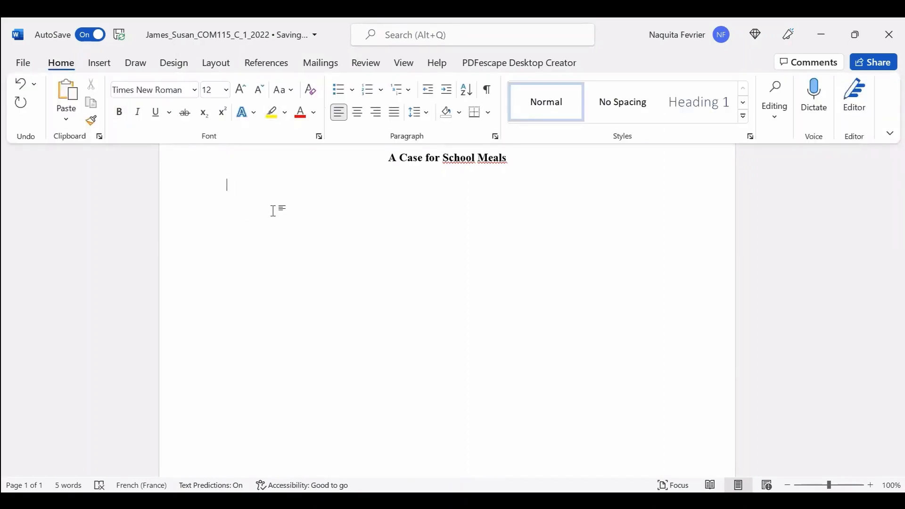
pyautogui.write('The ')
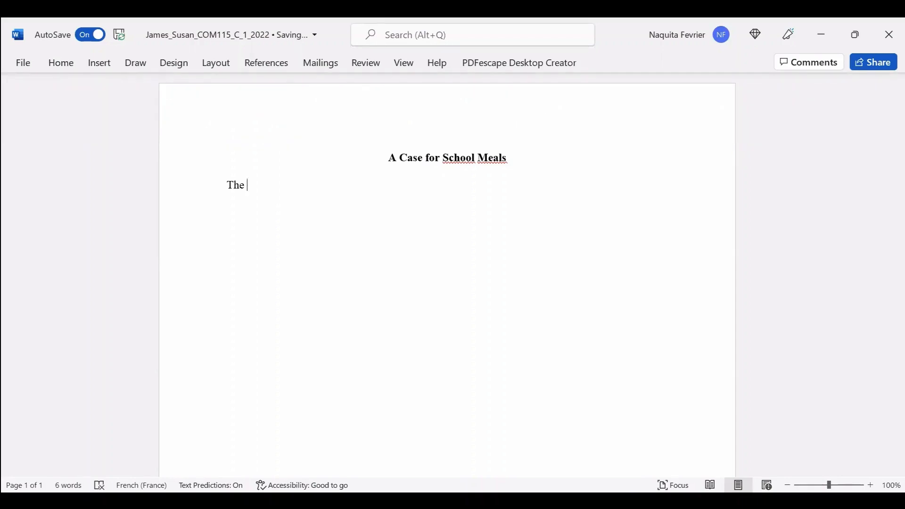
pyautogui.write('service proc')
pyautogui.press('BackSpace')
pyautogui.write('vided')
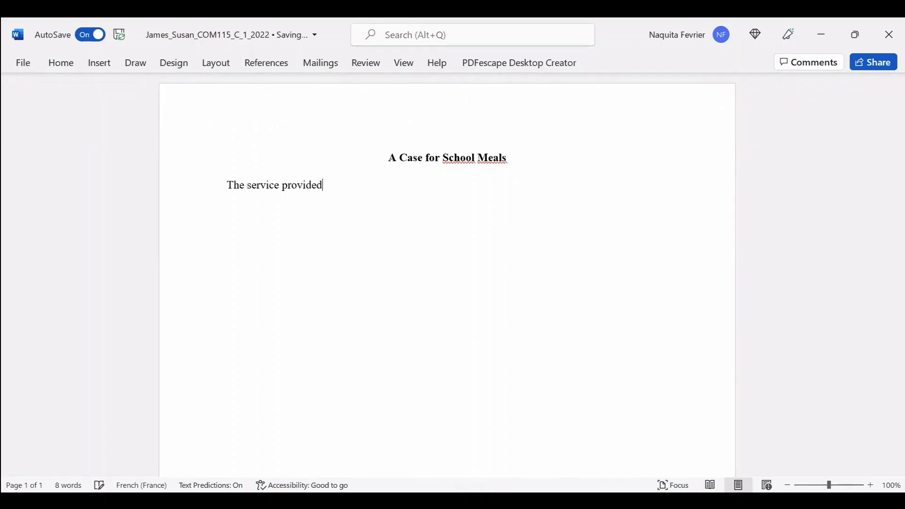
pyautogui.write(' by the ')
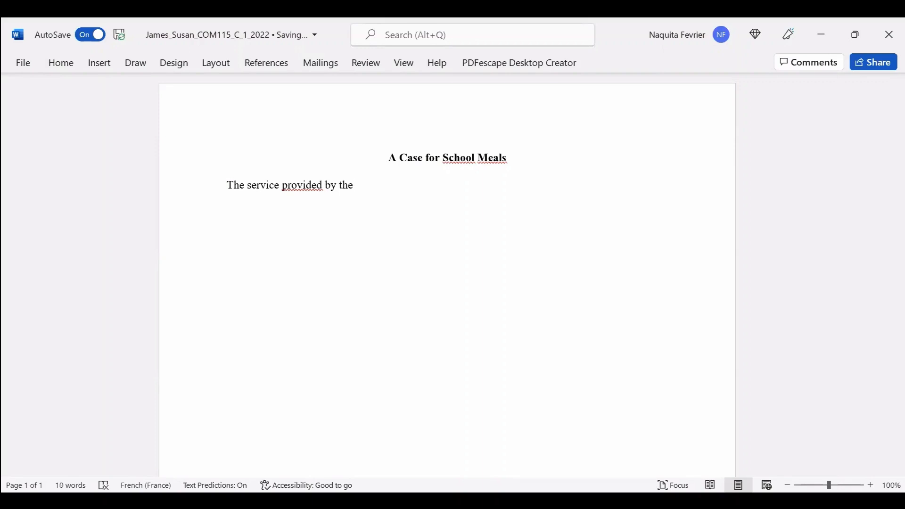
pyautogui.write('School')
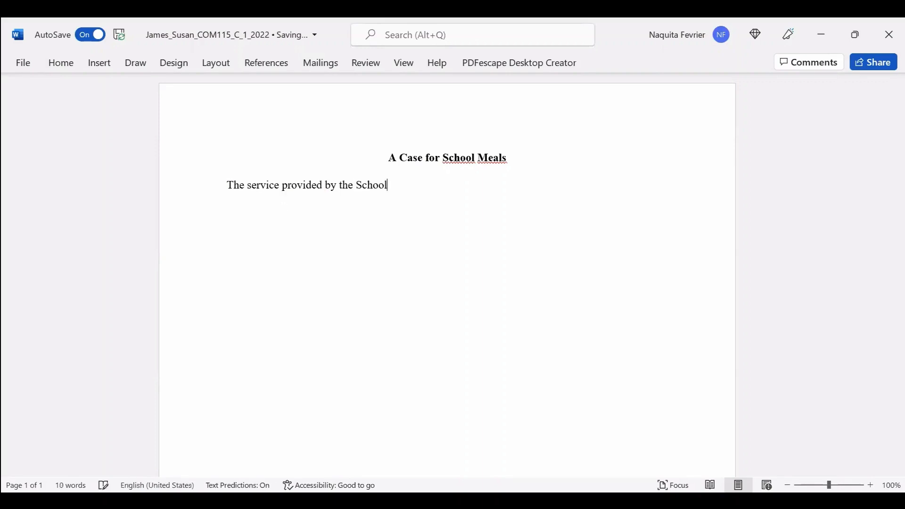
pyautogui.write('s Meals Programm')
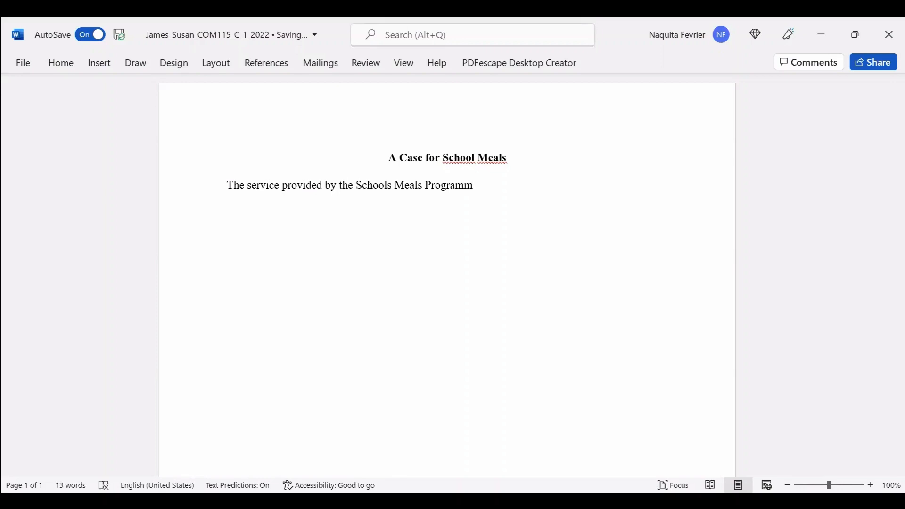
pyautogui.write('e i')
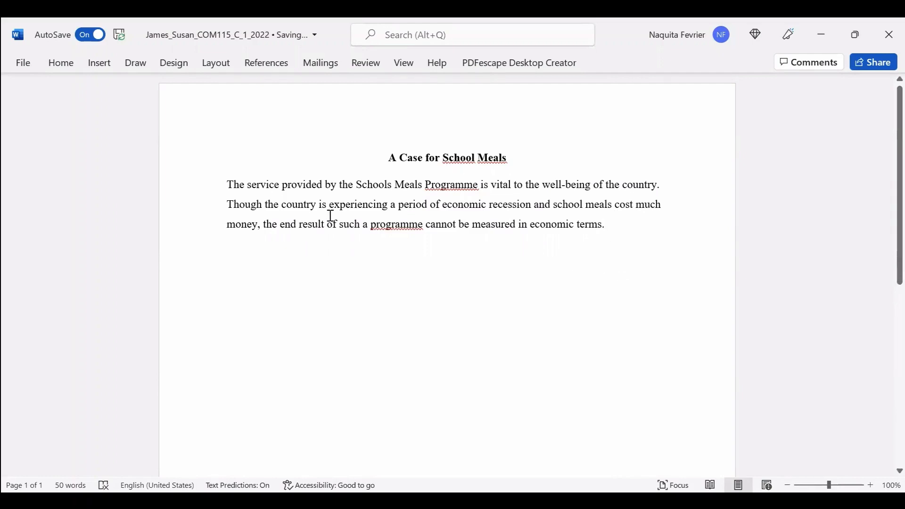
# Tab-indent the opening paragraph's first line and start a new paragraph after it.
pyautogui.click(226, 184)
pyautogui.press('Tab')
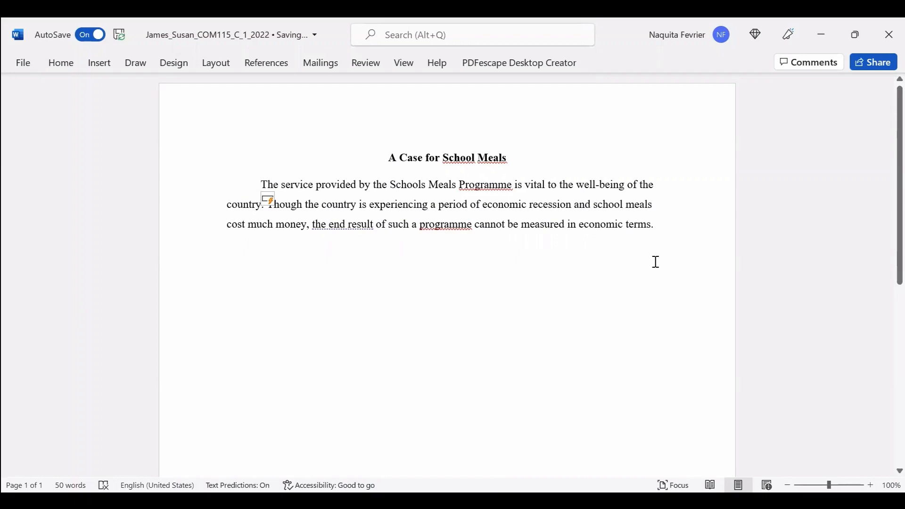
pyautogui.hotkey('ctrl', 'F1')
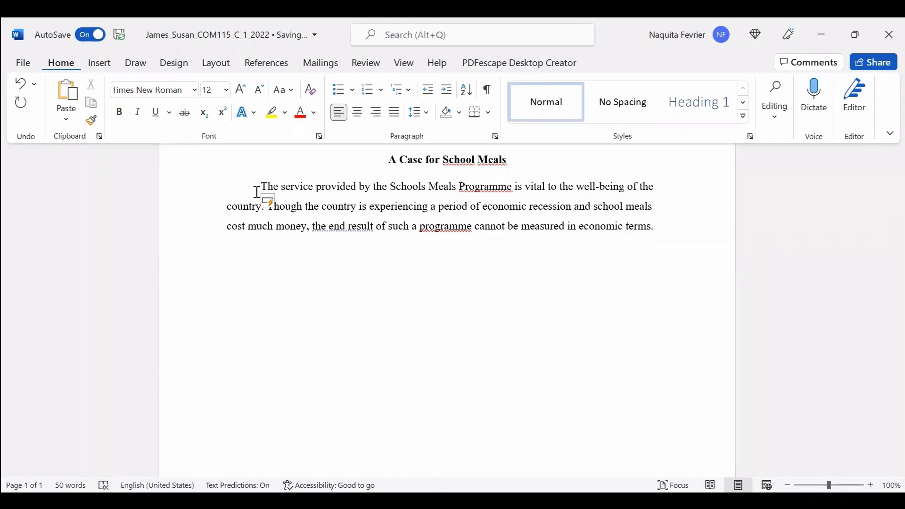
pyautogui.hotkey('ctrl', 'F1')
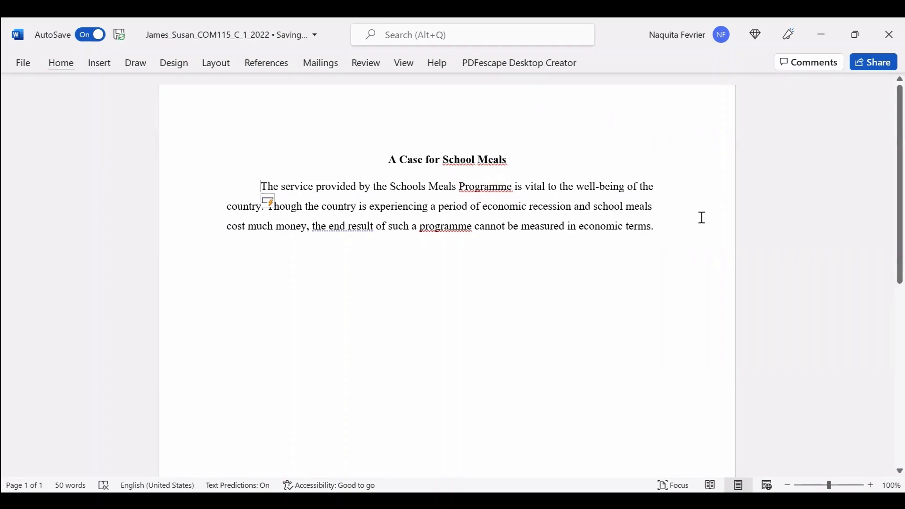
pyautogui.click(656, 230)
pyautogui.press('Return')
# Type the second paragraph, from 'School meals are planned and supervised' to 'which they attend school.'.
pyautogui.write('School')
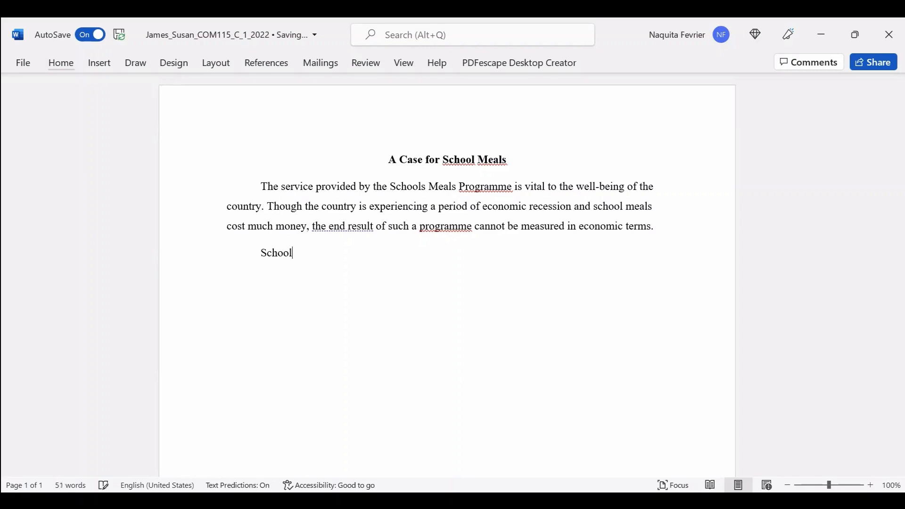
pyautogui.write(' meals are planned and supervi')
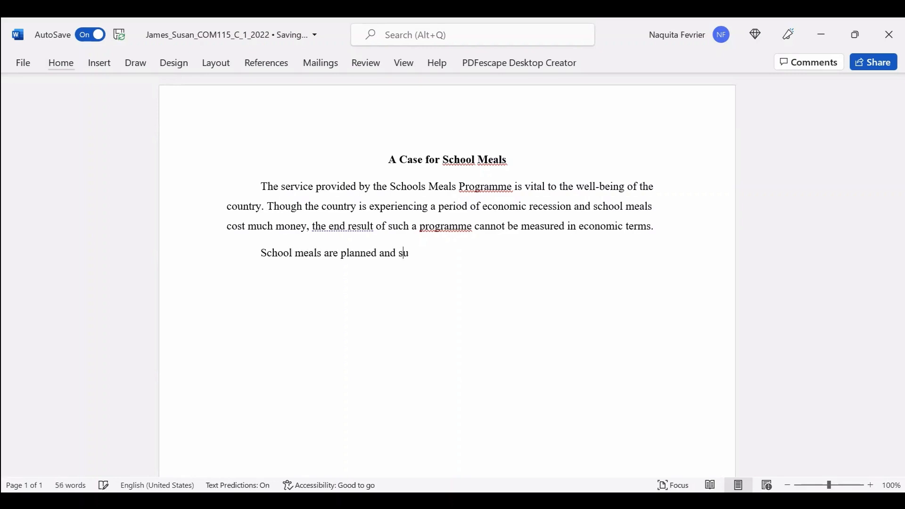
pyautogui.write('sed by ex')
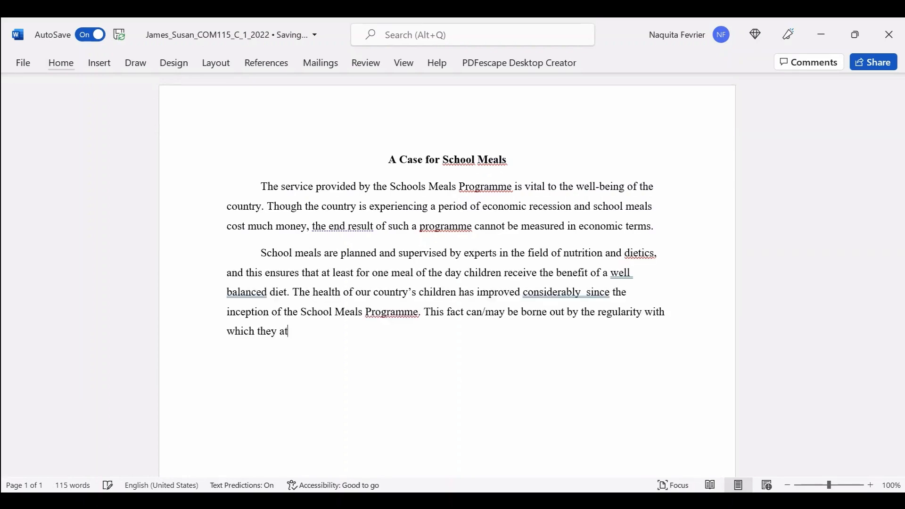
pyautogui.write('tend school.')
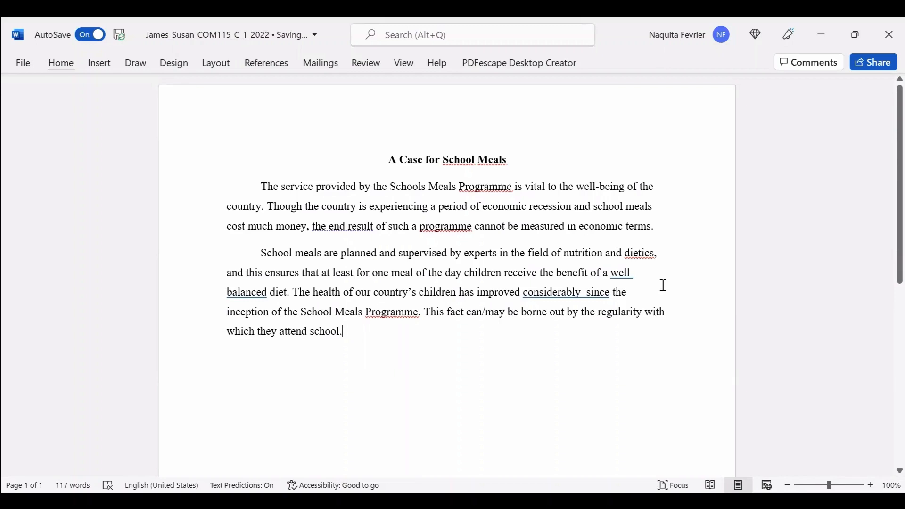
# Delete the extra space between 'considerably' and 'since' in the second paragraph.
pyautogui.click(586, 292)
pyautogui.press('BackSpace')
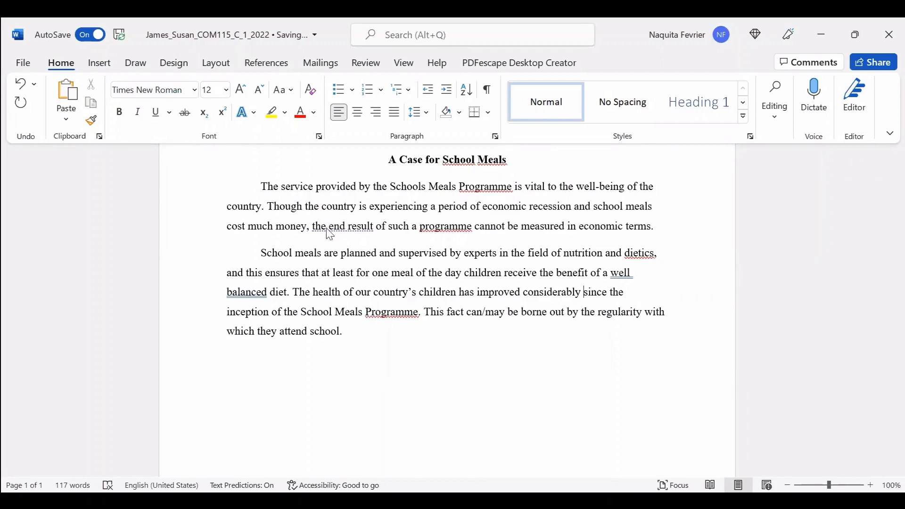
# Join 'well balanced' into 'well-balanced' and correct 'dietics' to 'dietetics' from the suggestions.
pyautogui.doubleClick(615, 277)
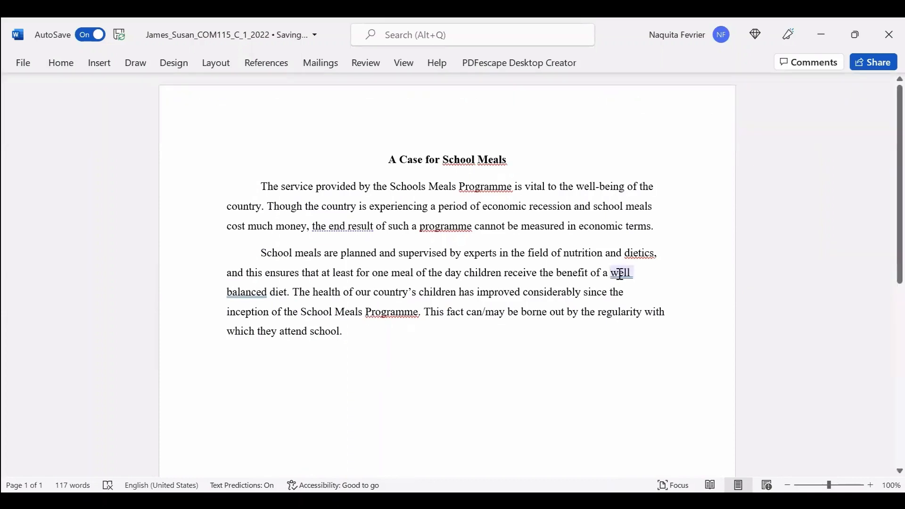
pyautogui.rightClick(620, 276)
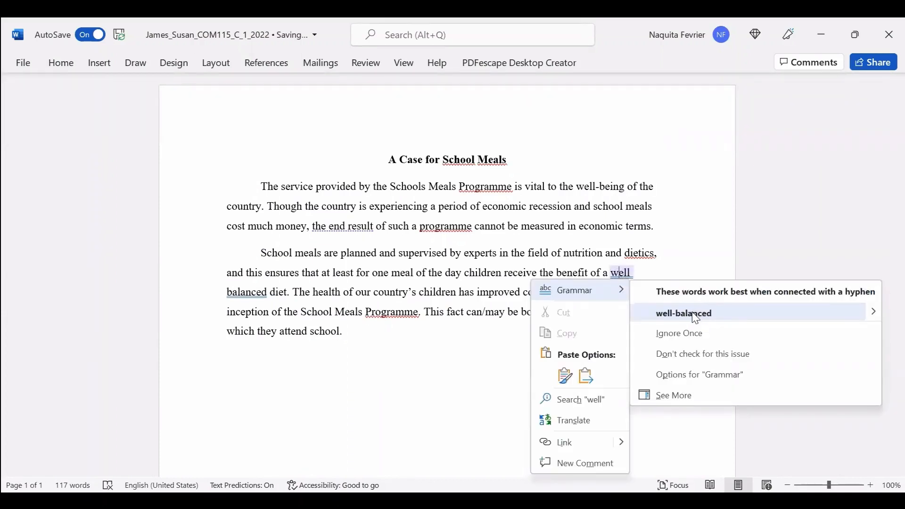
pyautogui.click(695, 314)
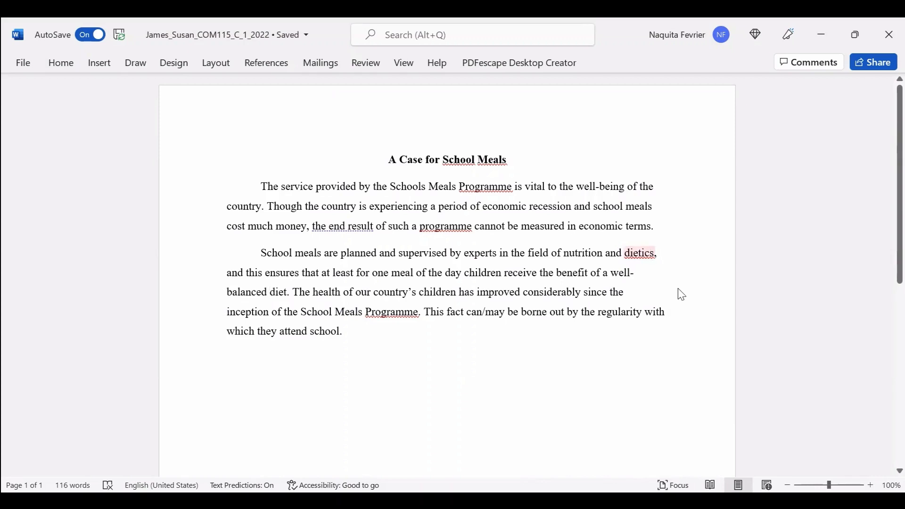
pyautogui.hotkey('shift', 'F10')
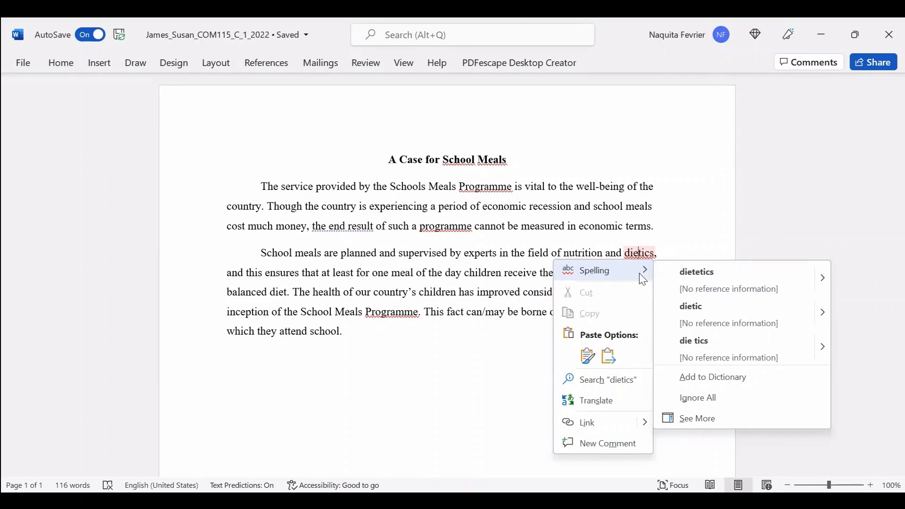
pyautogui.click(709, 278)
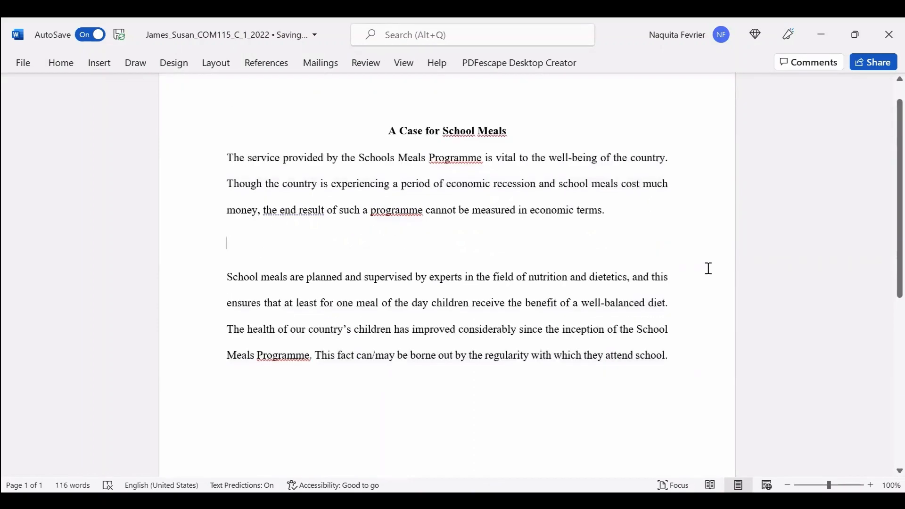
# Select both body paragraphs, then select the entire document with Ctrl+A.
pyautogui.scroll(1, 706, 269)
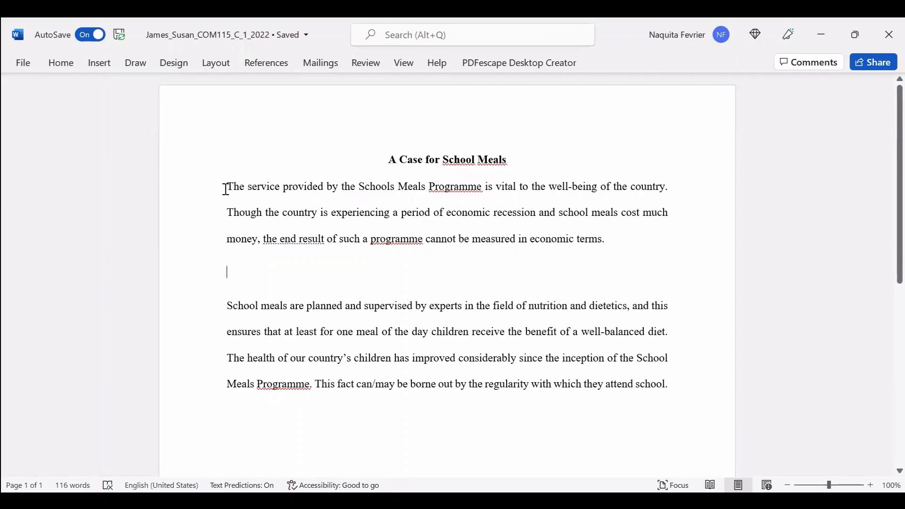
pyautogui.moveTo(227, 186); pyautogui.dragTo(279, 187)
pyautogui.moveTo(528, 189); pyautogui.dragTo(683, 404)
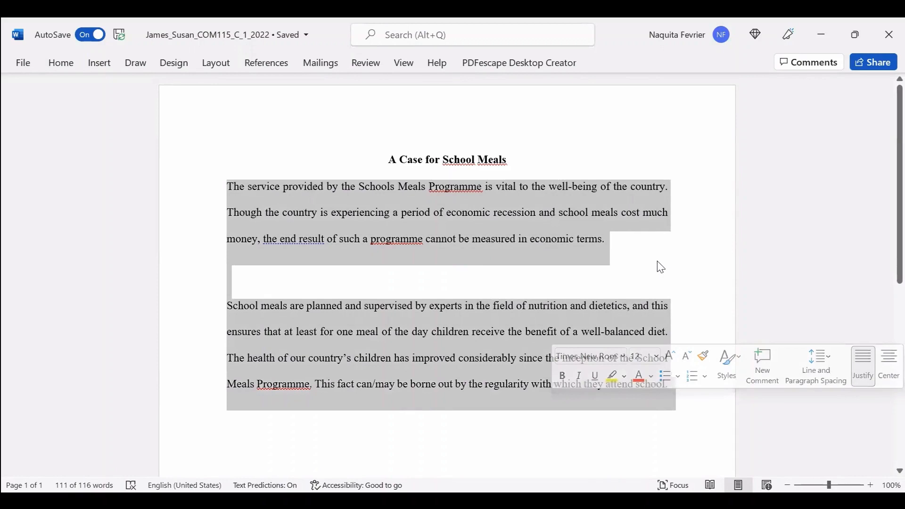
pyautogui.moveTo(219, 186); pyautogui.dragTo(682, 404)
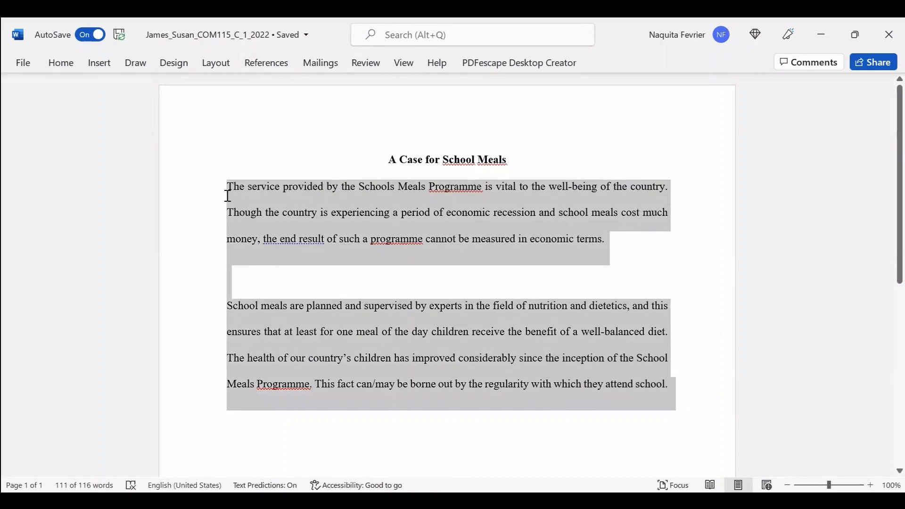
pyautogui.click(617, 214)
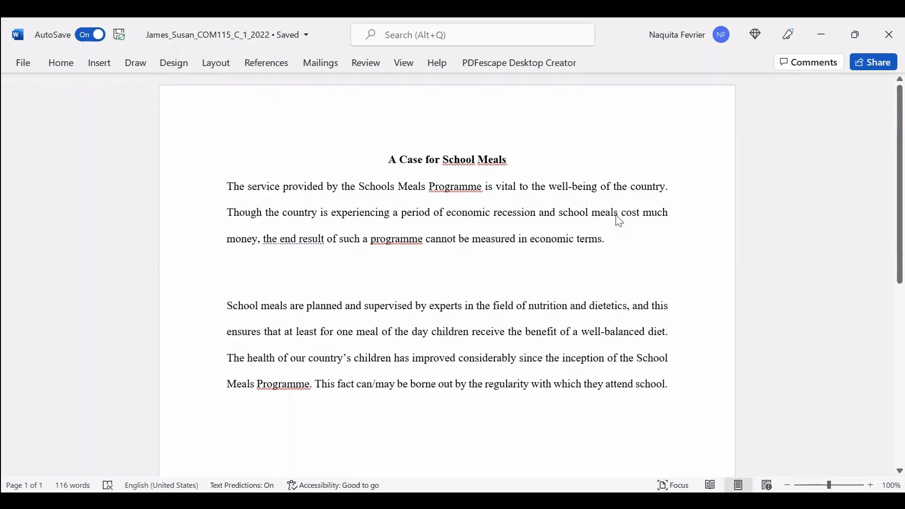
pyautogui.hotkey('ctrl', 'a')
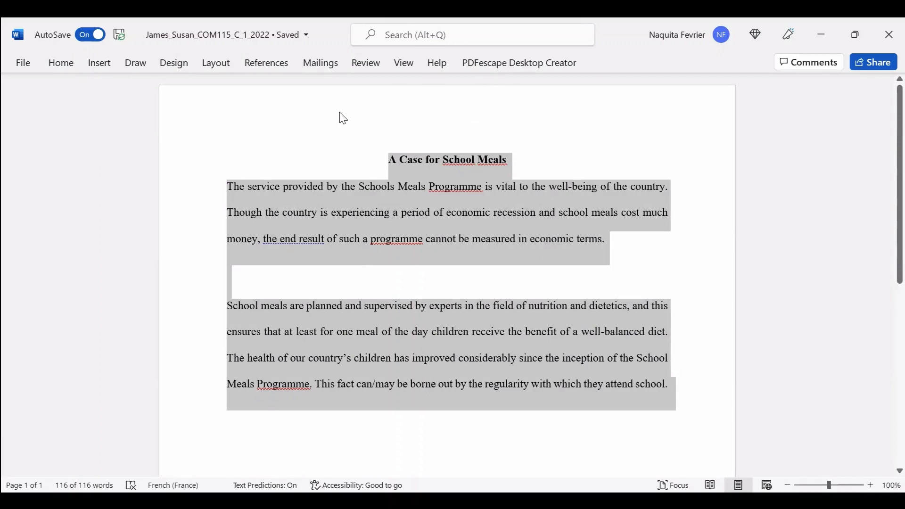
# Apply 1.5 line spacing to the essay and centre the heading 'A Case for School Meals'.
pyautogui.hotkey('ctrl', 'F1')
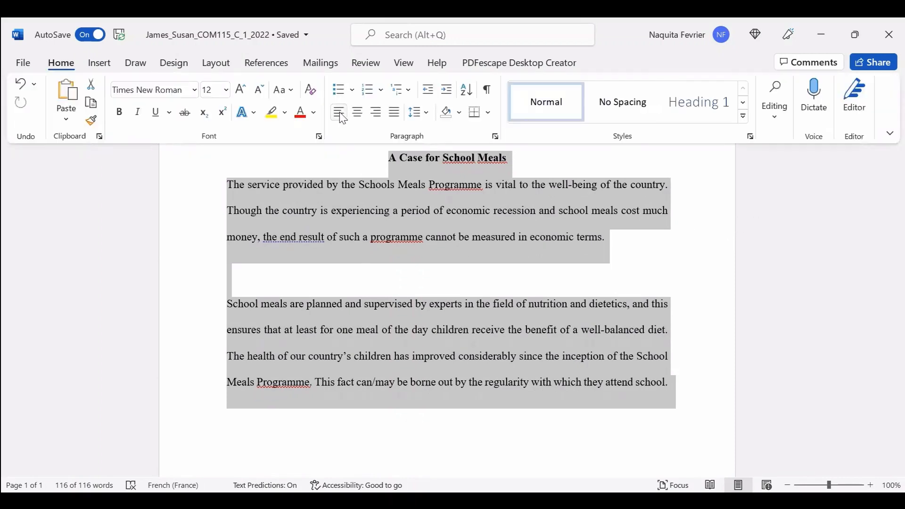
pyautogui.click(341, 117)
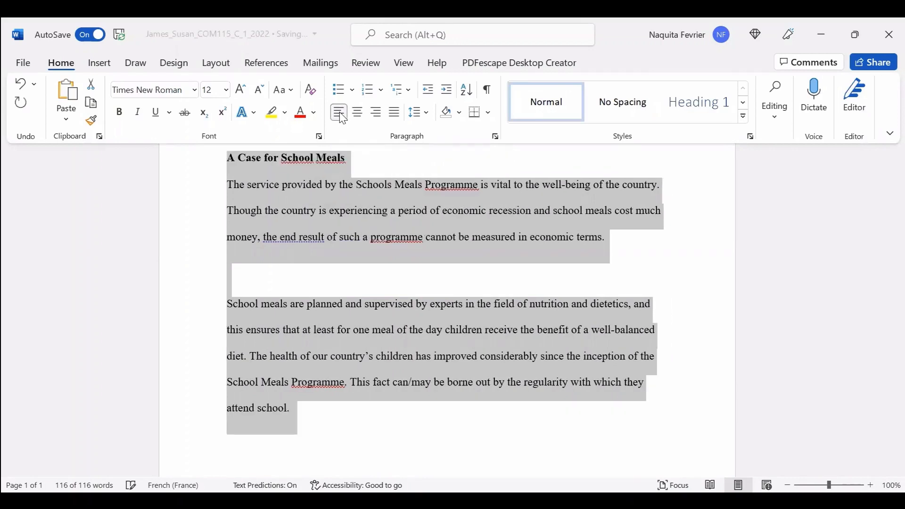
pyautogui.click(419, 112)
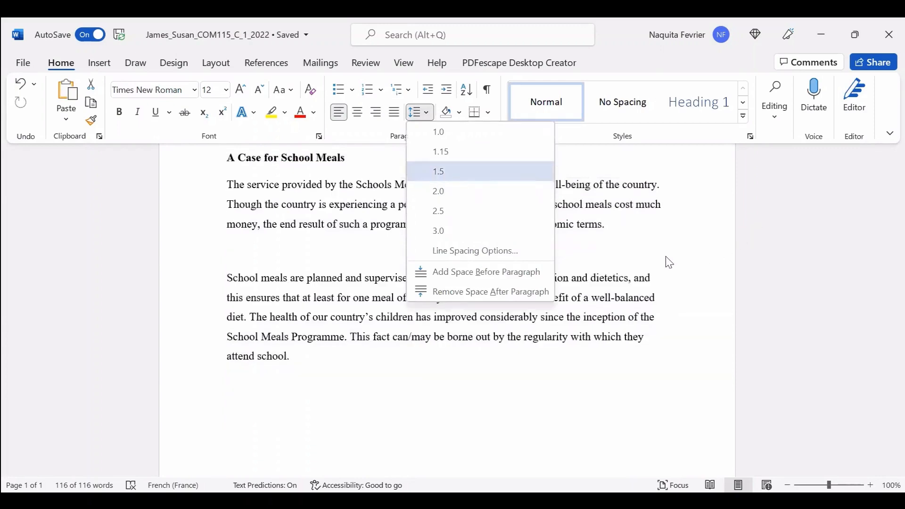
pyautogui.press('Return')
pyautogui.click(666, 202)
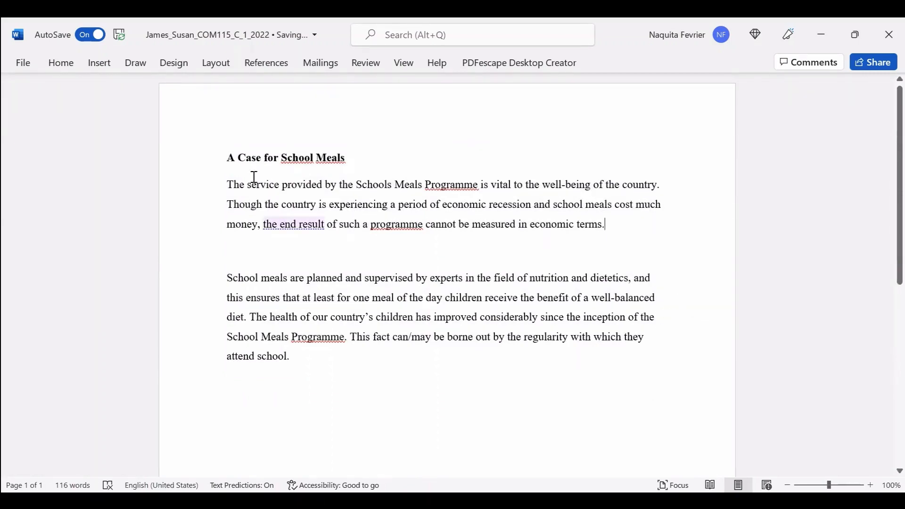
pyautogui.hotkey('ctrl', 'Home')
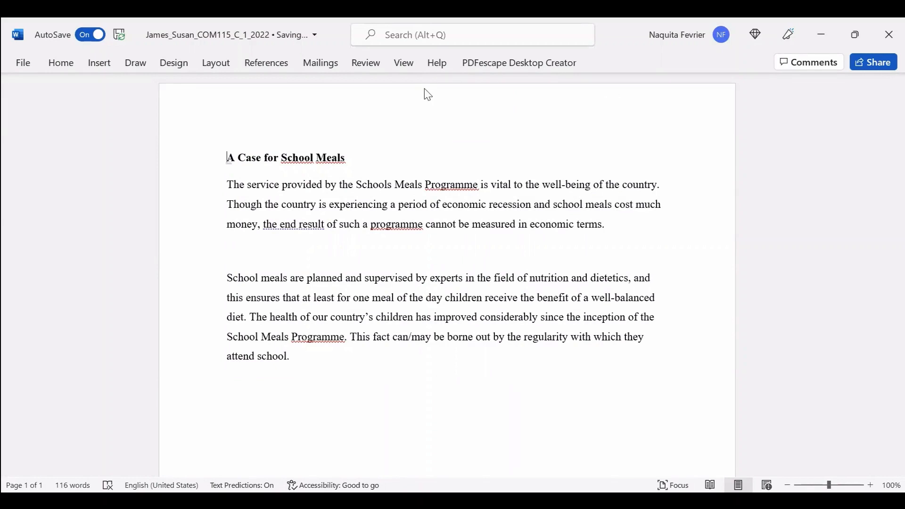
pyautogui.click(354, 114)
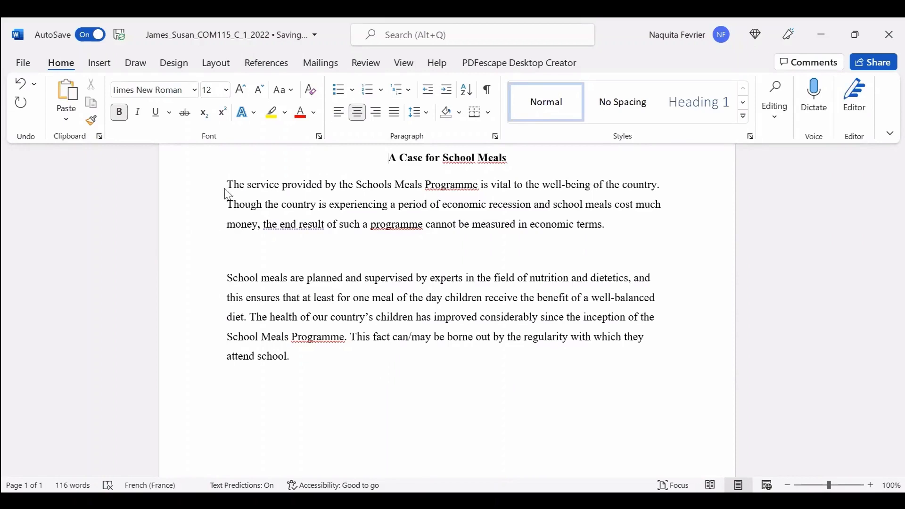
pyautogui.click(227, 285)
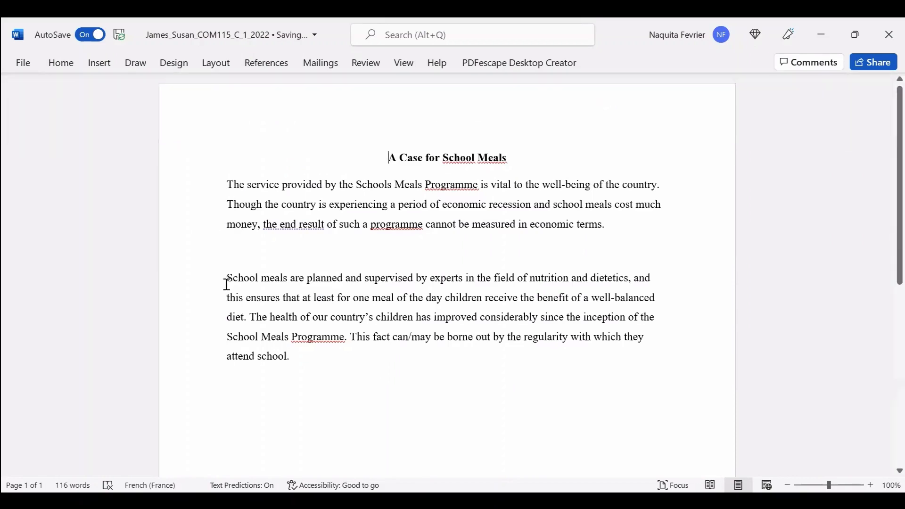
# Remove the blank line between the paragraphs and tab-indent each paragraph's first line.
pyautogui.click(226, 284)
pyautogui.press('BackSpace')
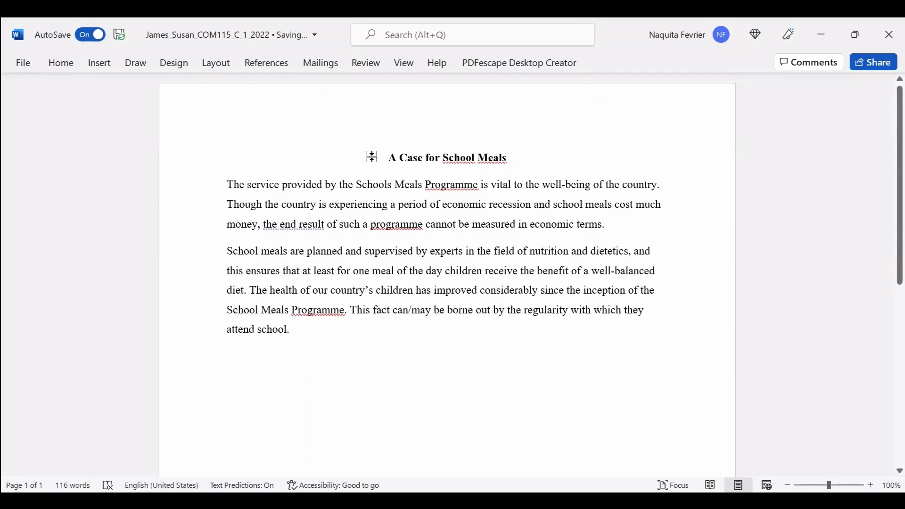
pyautogui.press('Up')
pyautogui.press('Up')
pyautogui.press('Up')
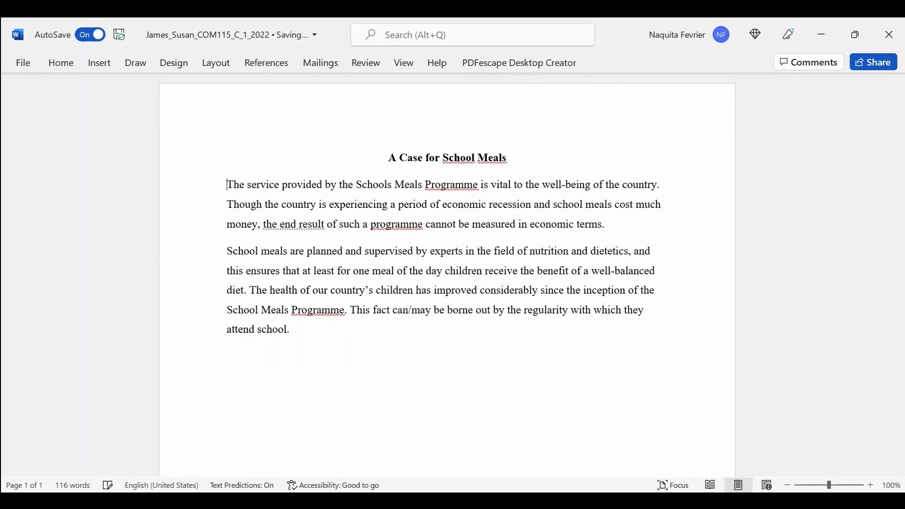
pyautogui.press('Tab')
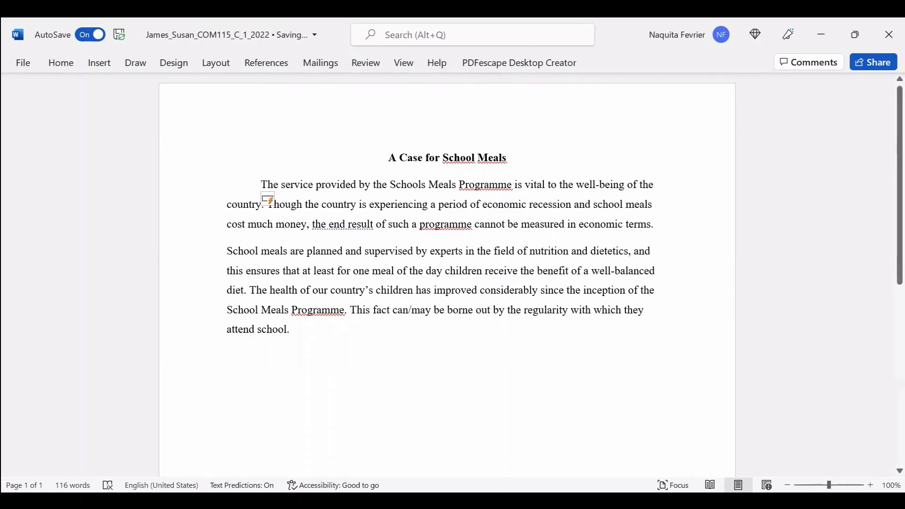
pyautogui.press('Tab')
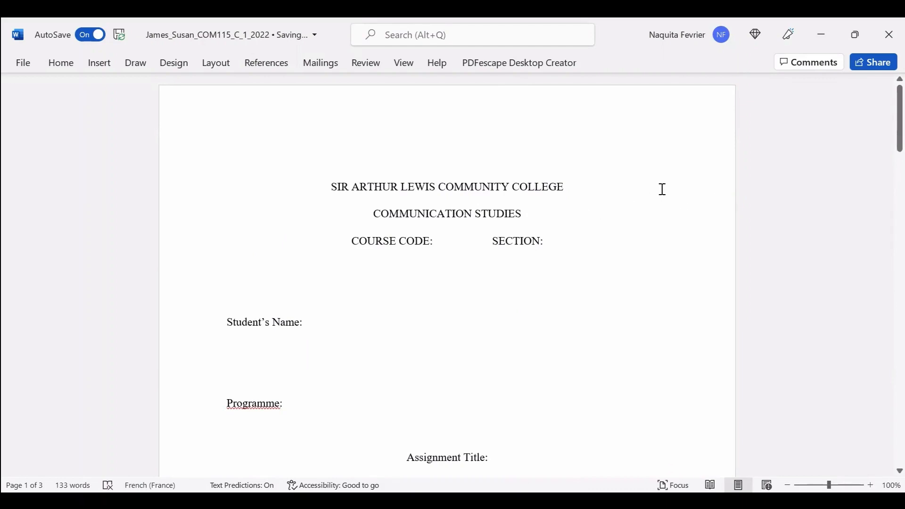
# Scroll through the pasted cover page to check its layout above the essay.
pyautogui.scroll(-10, 662, 189)
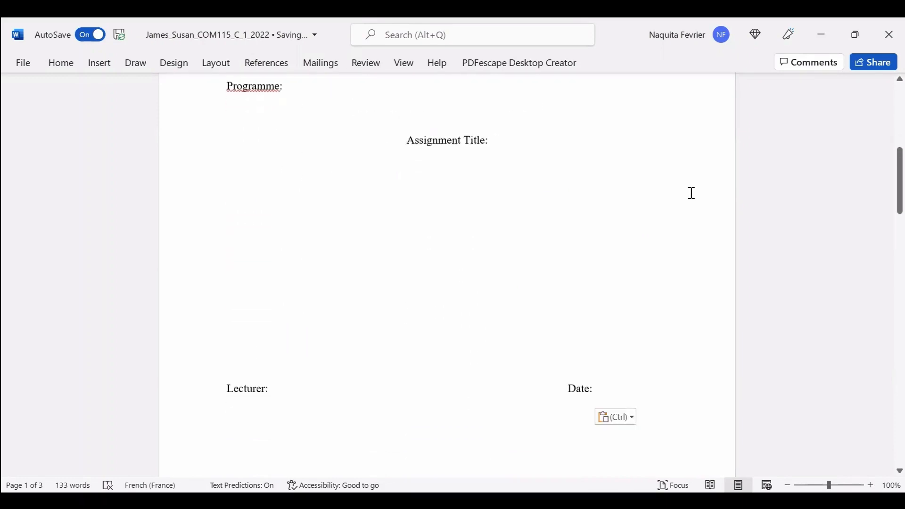
pyautogui.scroll(-4, 692, 193)
pyautogui.scroll(4, 704, 245)
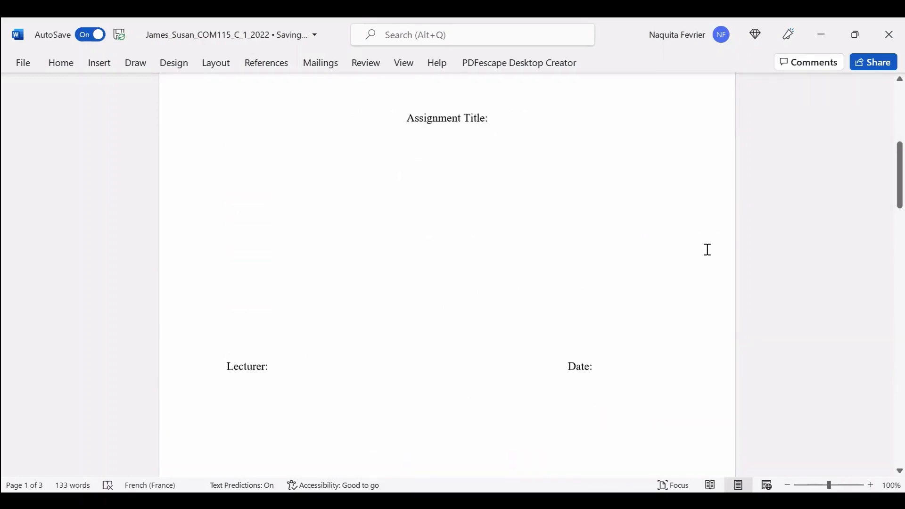
pyautogui.scroll(7, 707, 249)
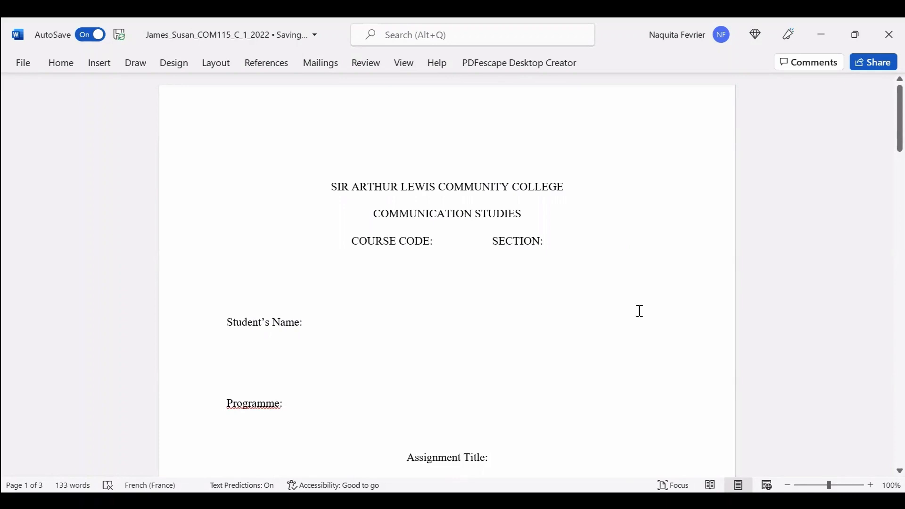
pyautogui.scroll(-2, 579, 241)
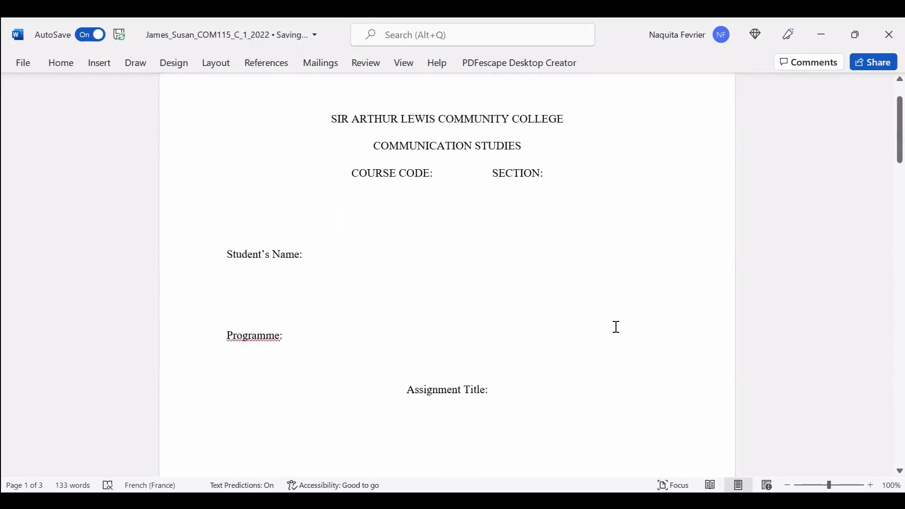
pyautogui.scroll(2, 608, 330)
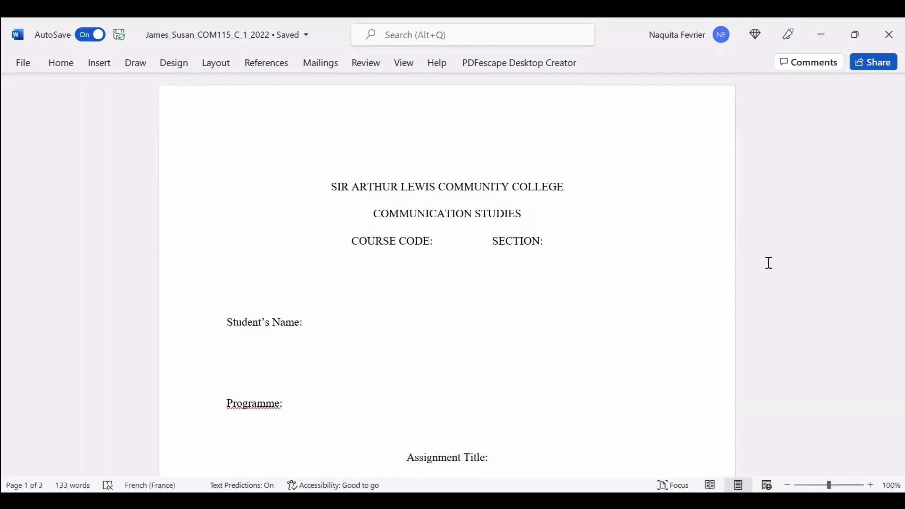
pyautogui.scroll(-1, 721, 296)
pyautogui.scroll(-7, 721, 296)
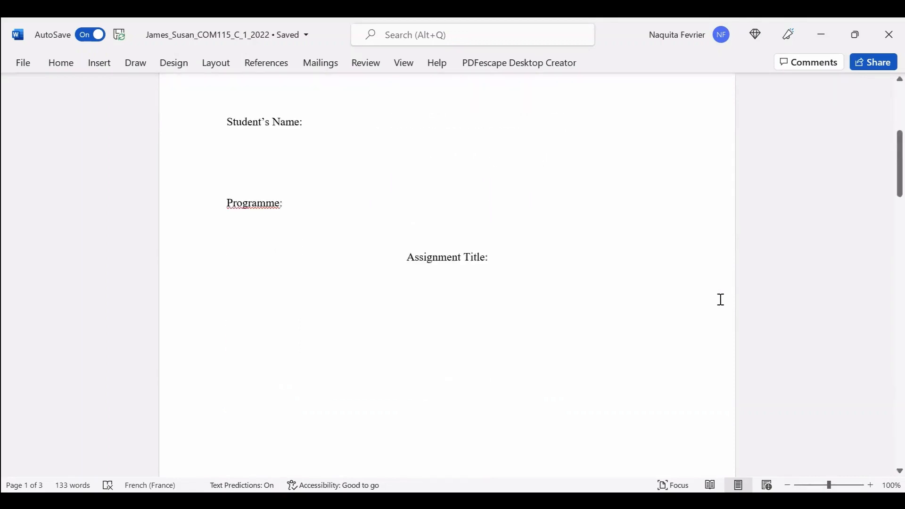
pyautogui.scroll(8, 285, 317)
# Fill in course code COM 115 and section C on the cover page.
pyautogui.click(435, 207)
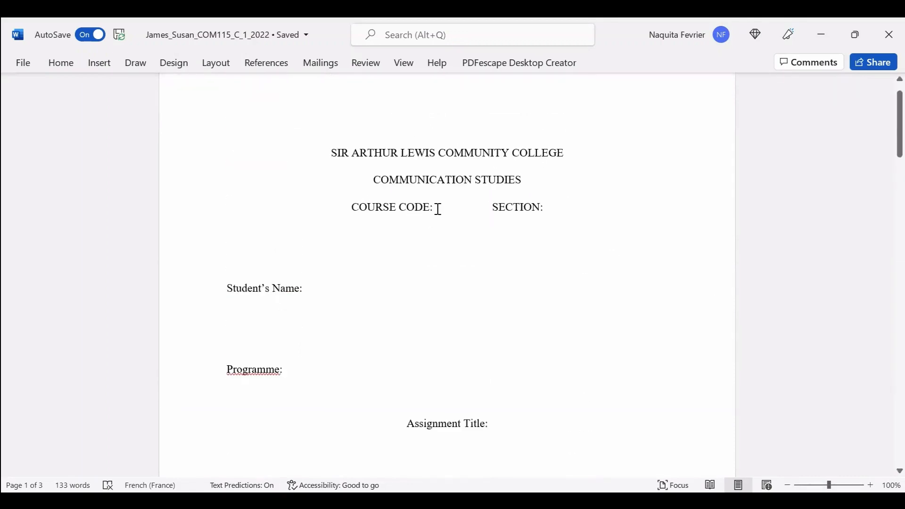
pyautogui.write('COM 11')
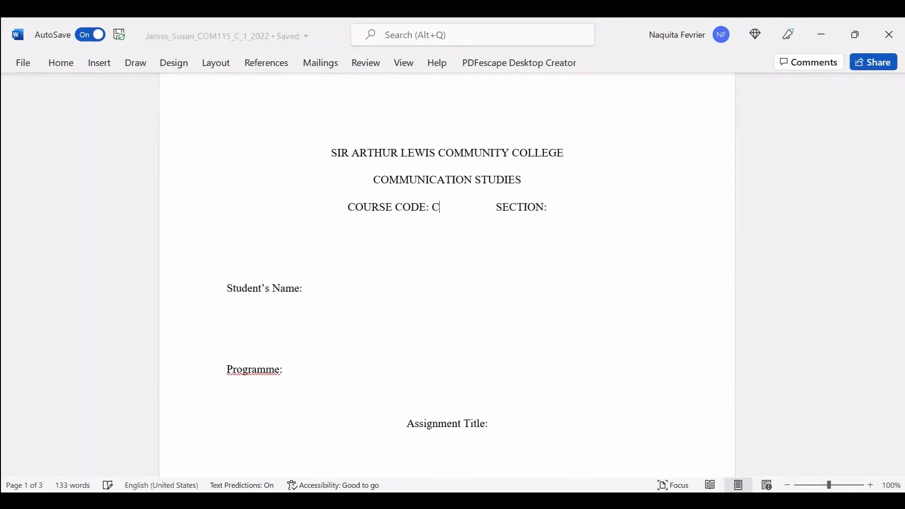
pyautogui.write('5')
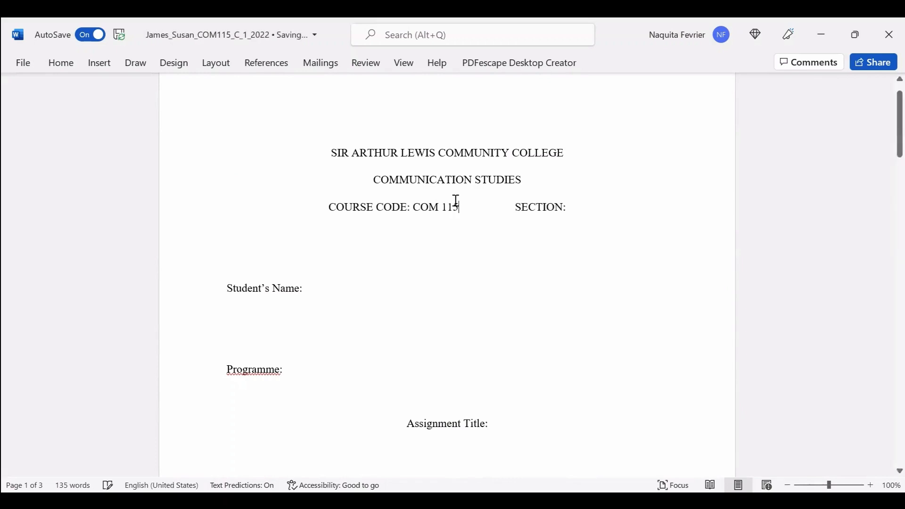
pyautogui.click(567, 210)
pyautogui.write('C')
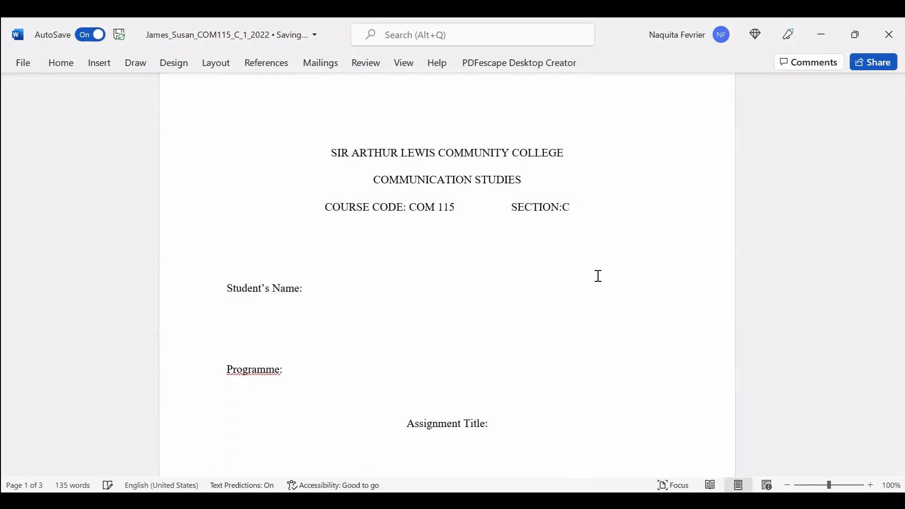
# Enter the student's name and the programme 'Business Administration'.
pyautogui.click(314, 290)
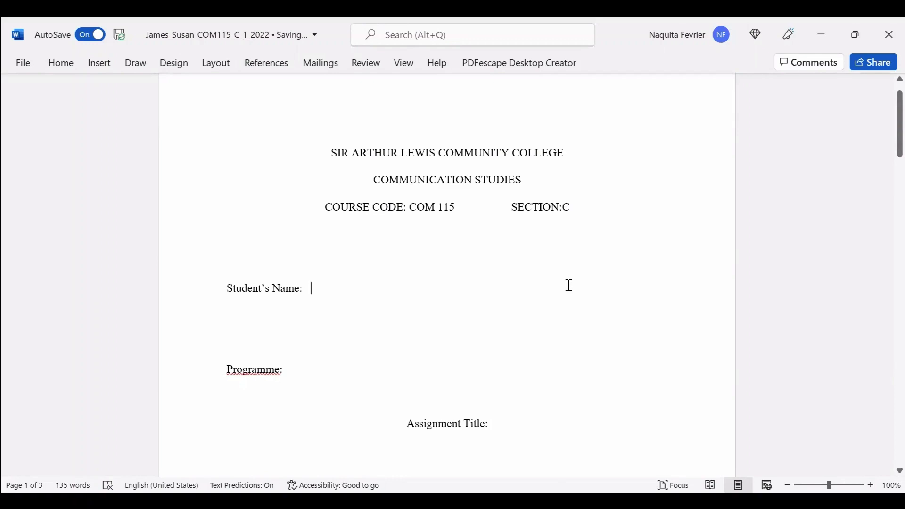
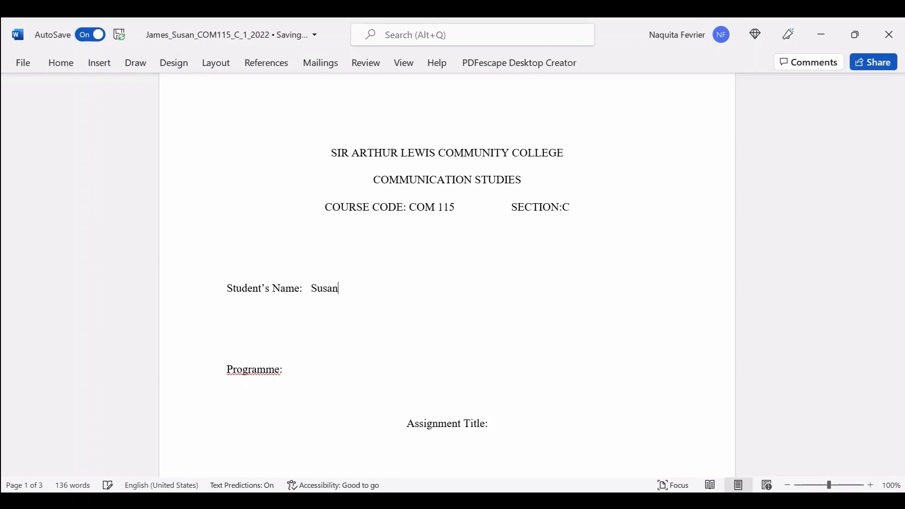
pyautogui.scroll(-1, 475, 323)
pyautogui.click(475, 324)
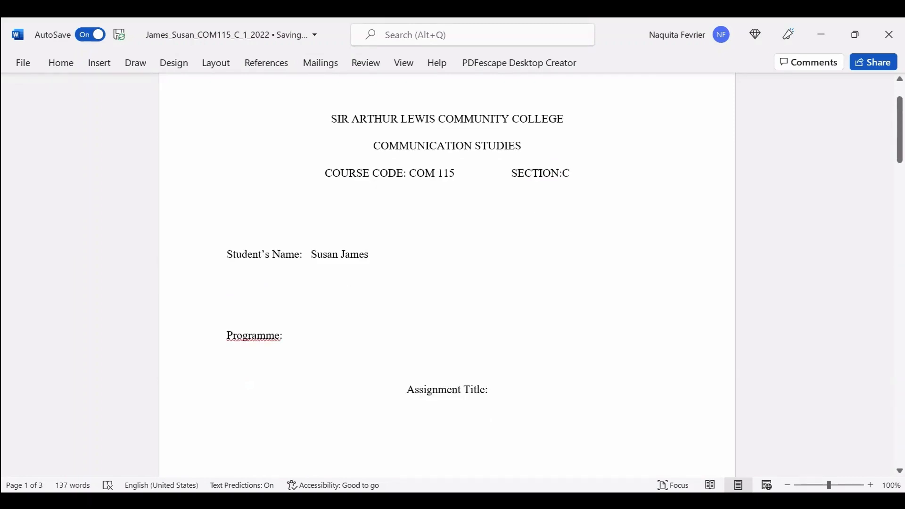
pyautogui.press('Tab')
pyautogui.write('Business Ad')
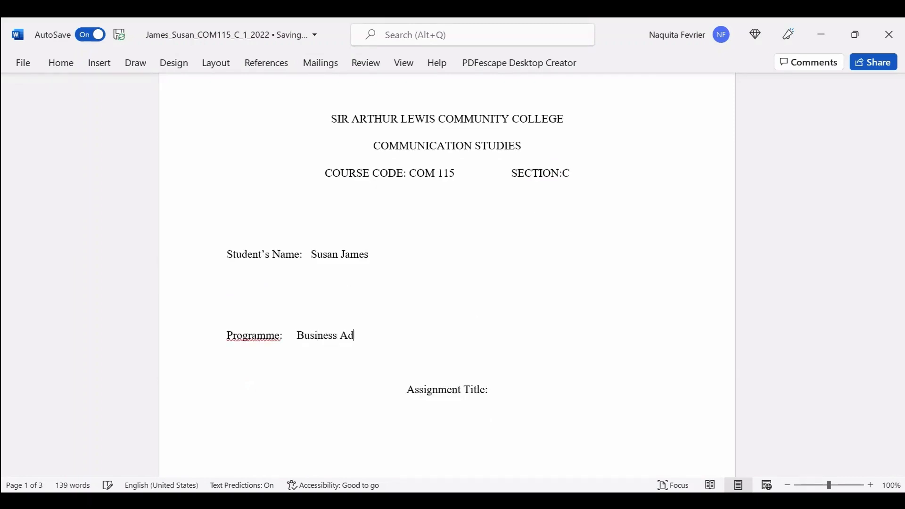
pyautogui.write('ministration')
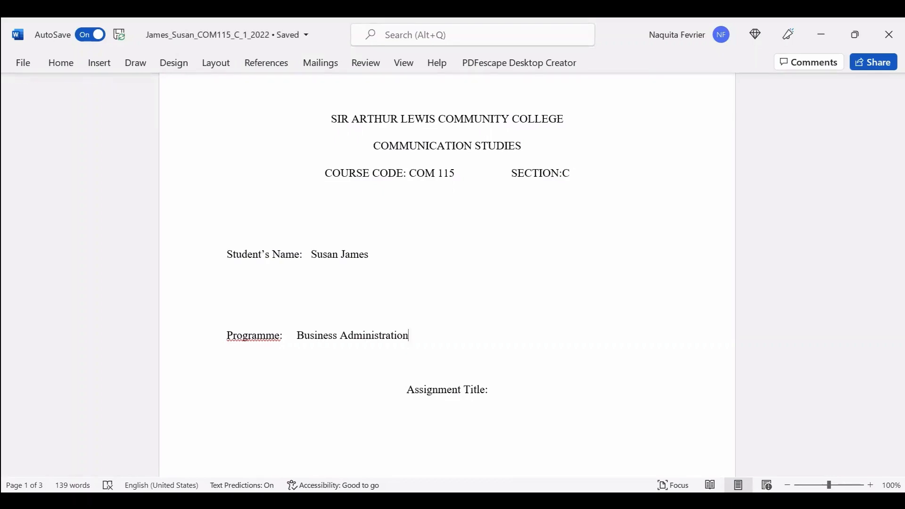
pyautogui.scroll(-2, 532, 325)
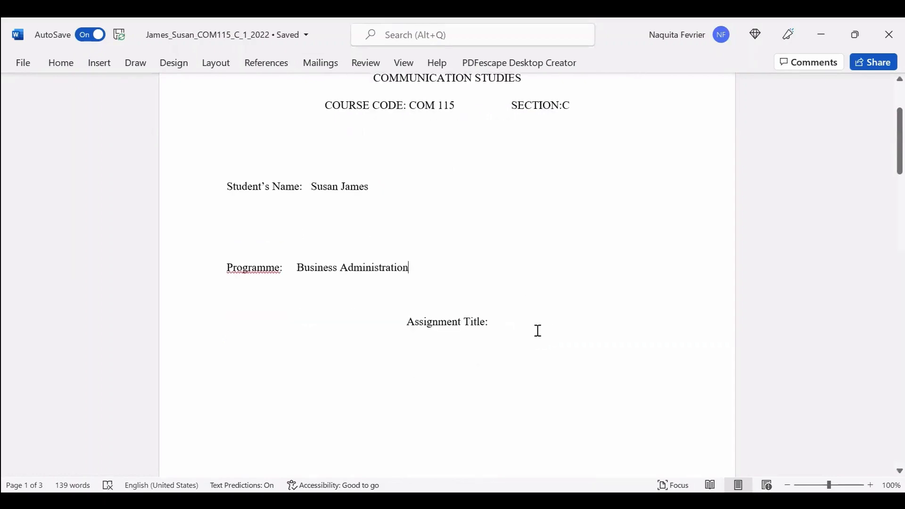
# Fill in the assignment title 'Expository Essay' and the lecturer's name.
pyautogui.click(499, 320)
pyautogui.write('Exposito')
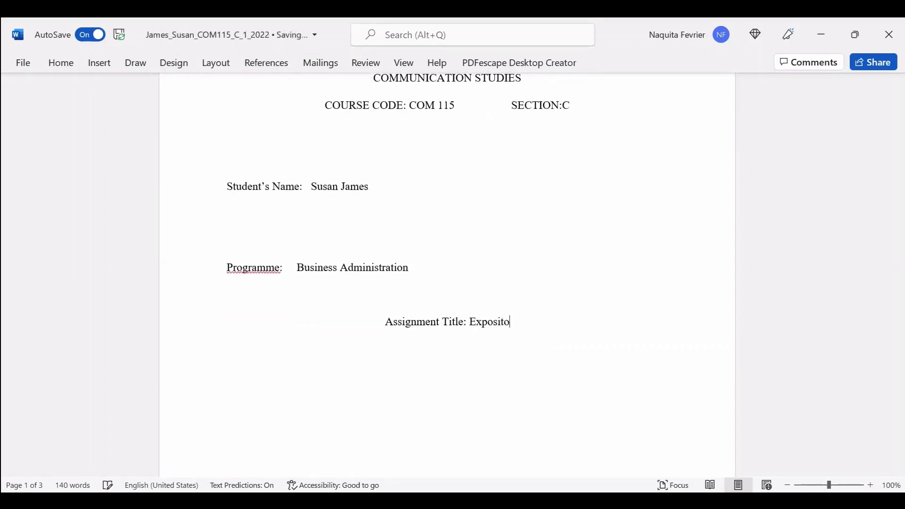
pyautogui.write('ry Ess')
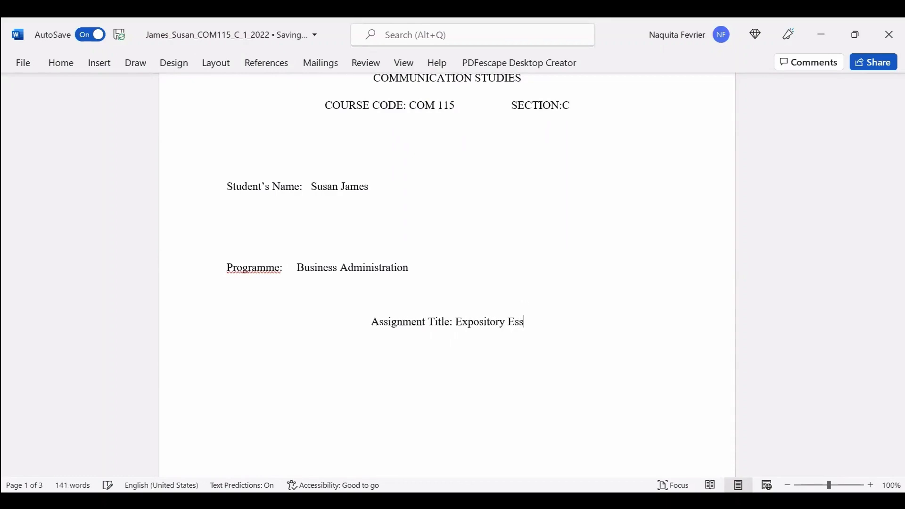
pyautogui.write('ay')
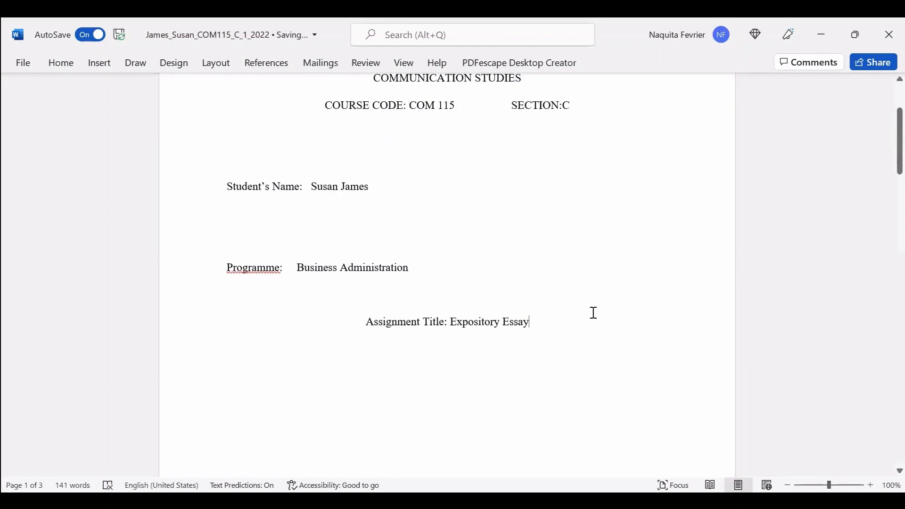
pyautogui.scroll(-3, 588, 237)
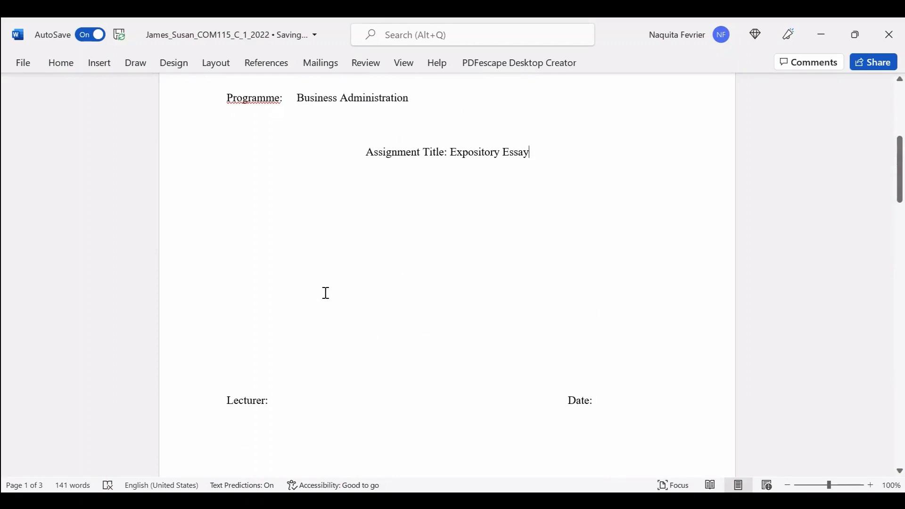
pyautogui.scroll(-2, 323, 293)
pyautogui.scroll(1, 309, 348)
pyautogui.click(285, 334)
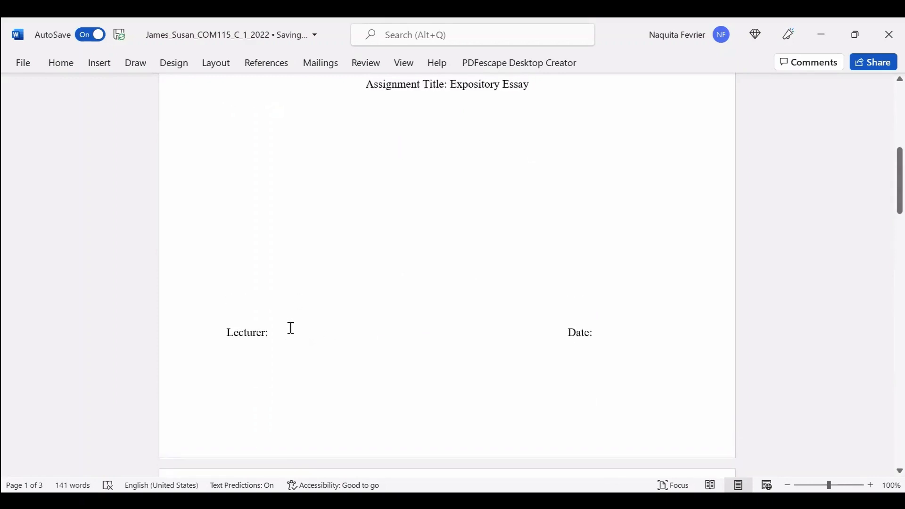
pyautogui.write('Ms Fe ')
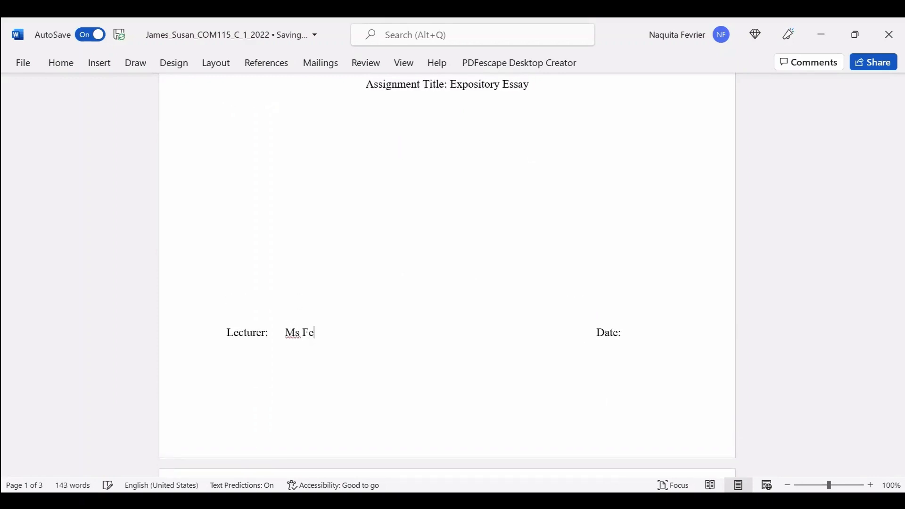
pyautogui.write('vrier')
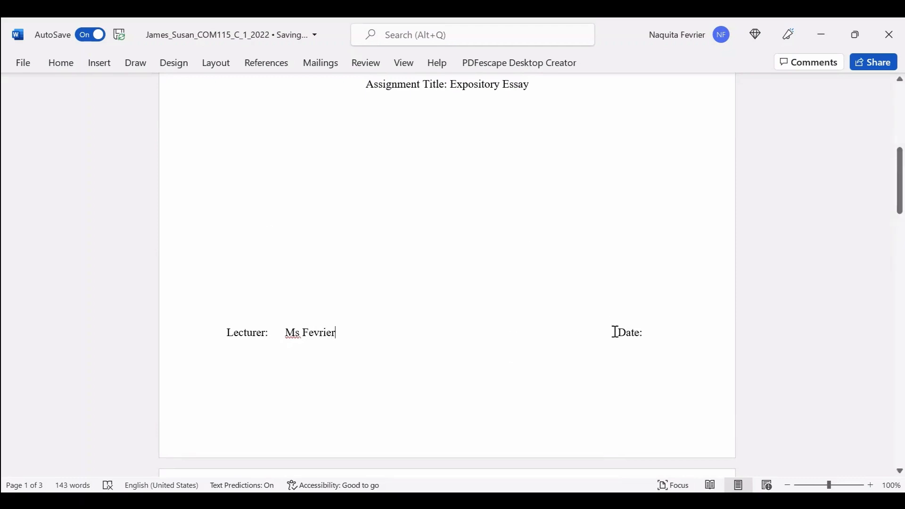
# Enter the date 28th March 2022, trimming spacing so it fits on one line.
pyautogui.click(615, 332)
pyautogui.press('BackSpace')
pyautogui.press('BackSpace')
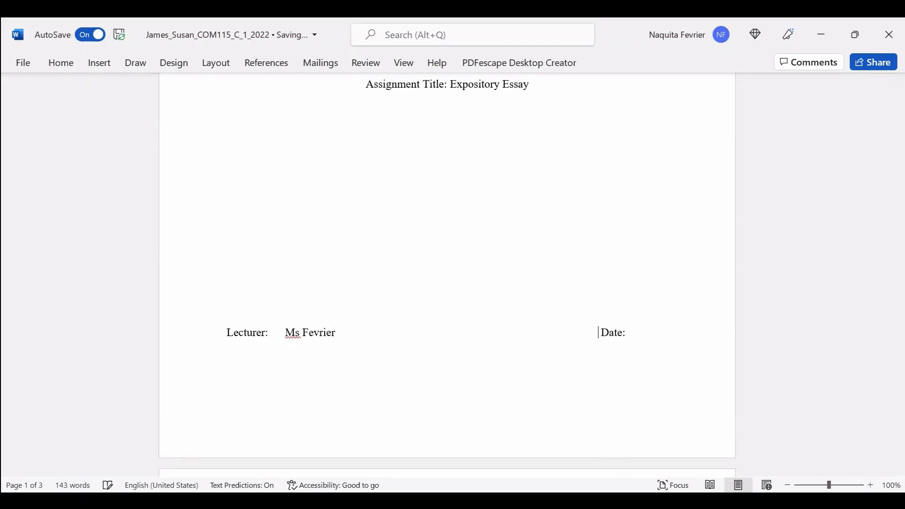
pyautogui.press('BackSpace')
pyautogui.press('BackSpace')
pyautogui.click(620, 334)
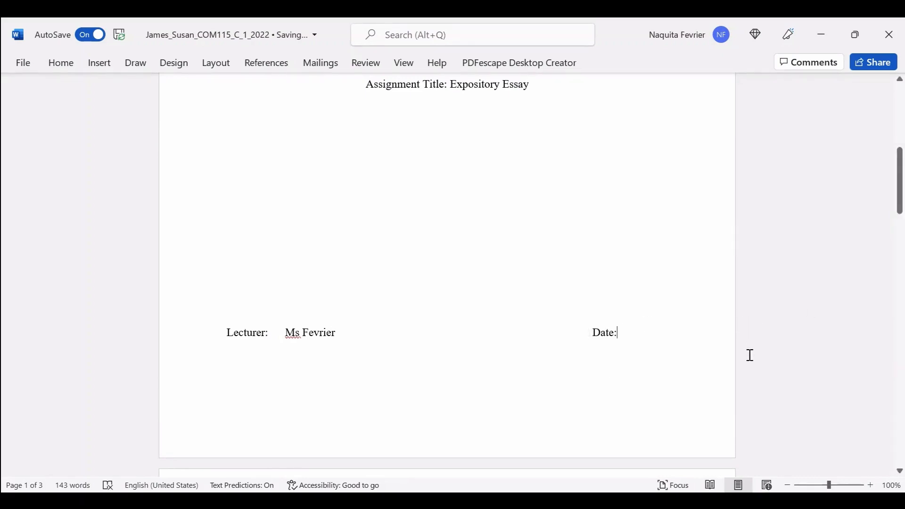
pyautogui.write('2_')
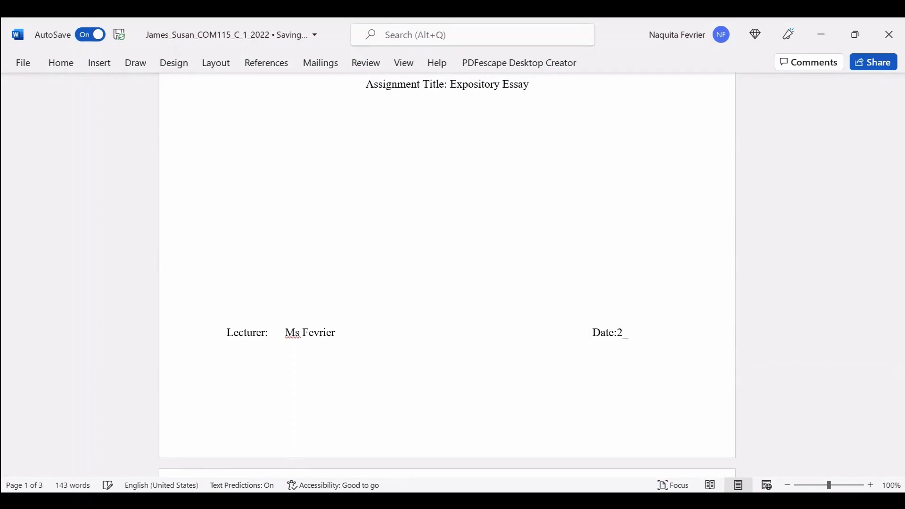
pyautogui.write('th8th ')
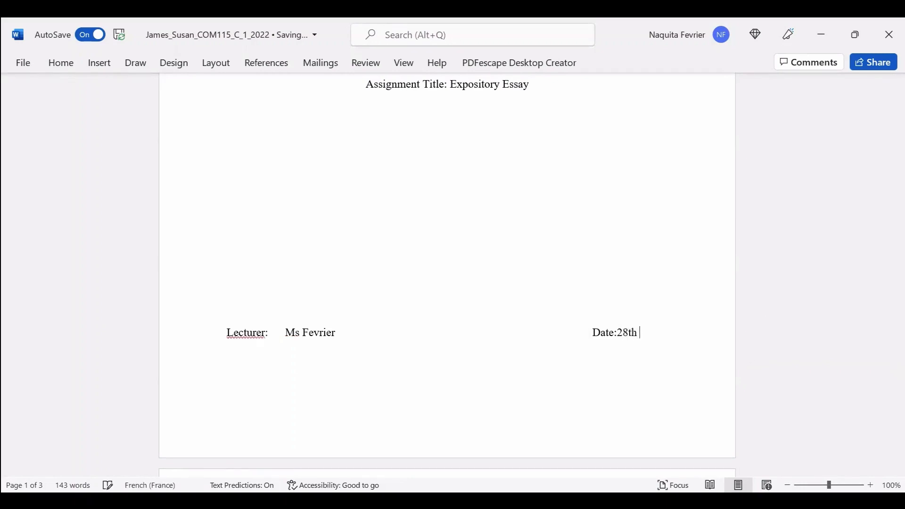
pyautogui.write('March')
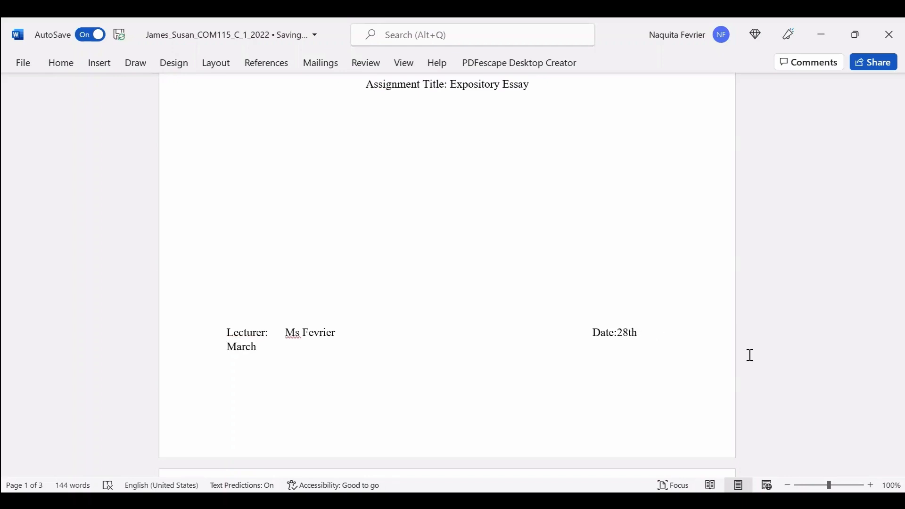
pyautogui.write(' 2022')
pyautogui.click(591, 332)
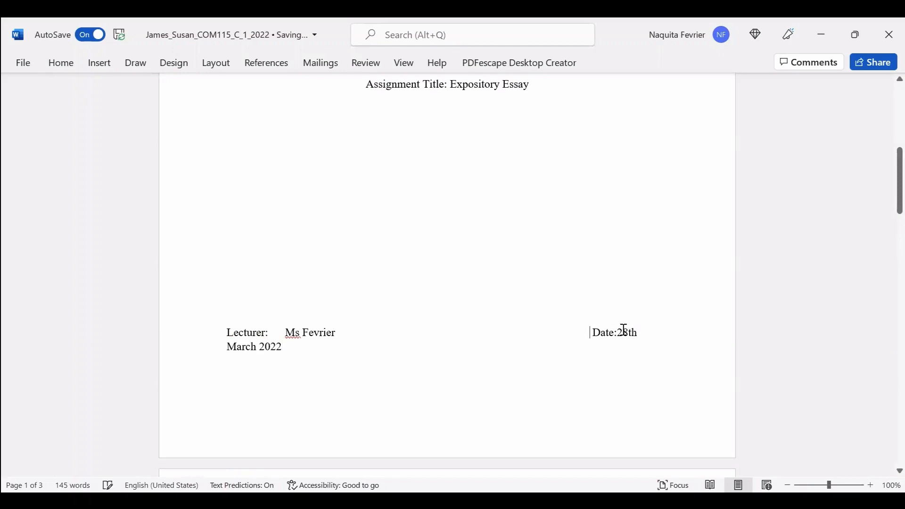
pyautogui.press('BackSpace')
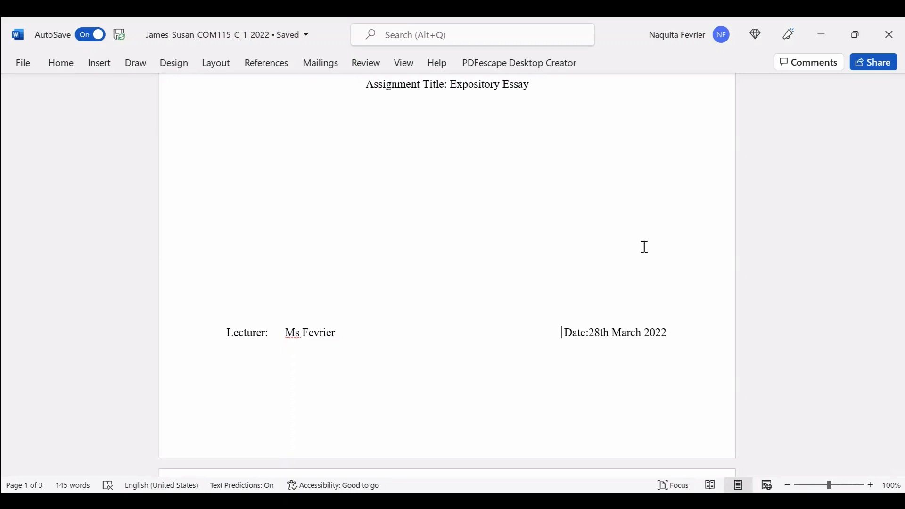
pyautogui.scroll(10, 648, 259)
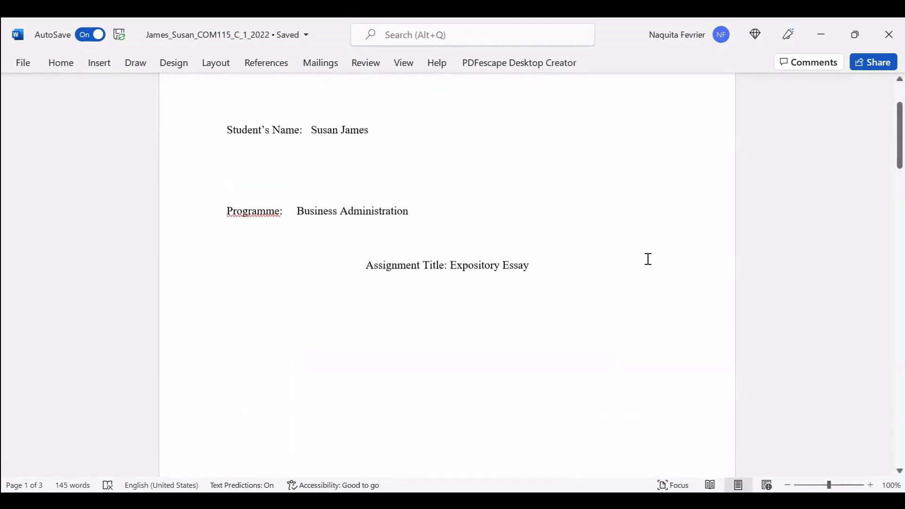
pyautogui.scroll(-5, 650, 245)
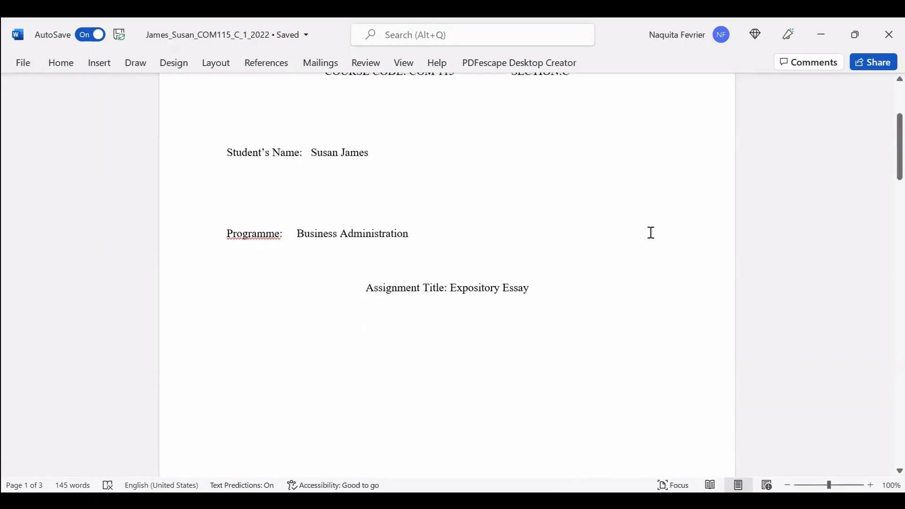
pyautogui.scroll(-5, 667, 326)
pyautogui.scroll(-5, 667, 312)
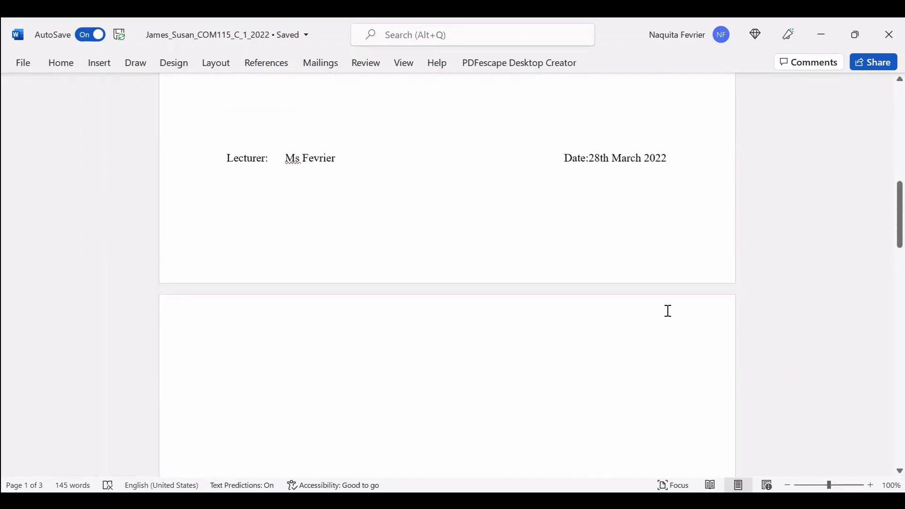
pyautogui.scroll(10, 670, 309)
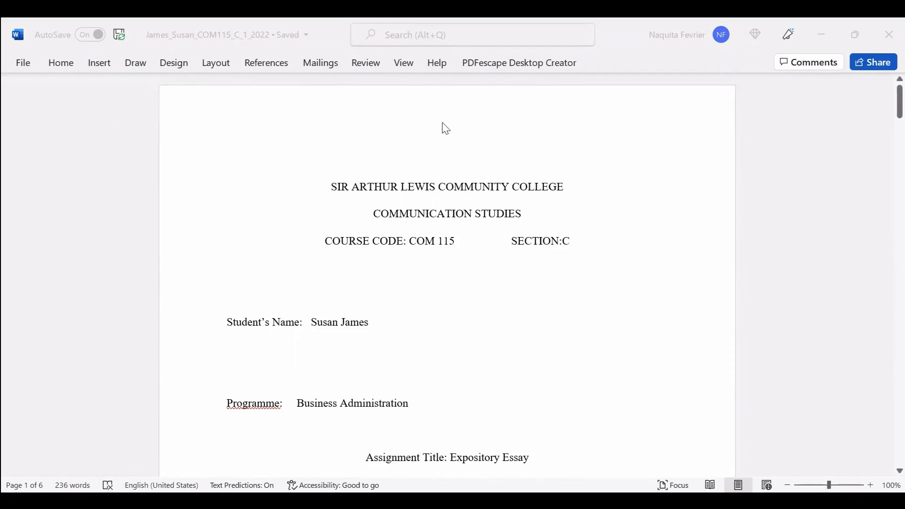
# Scroll down through the cover page, outline and essay to the References page.
pyautogui.click(601, 175)
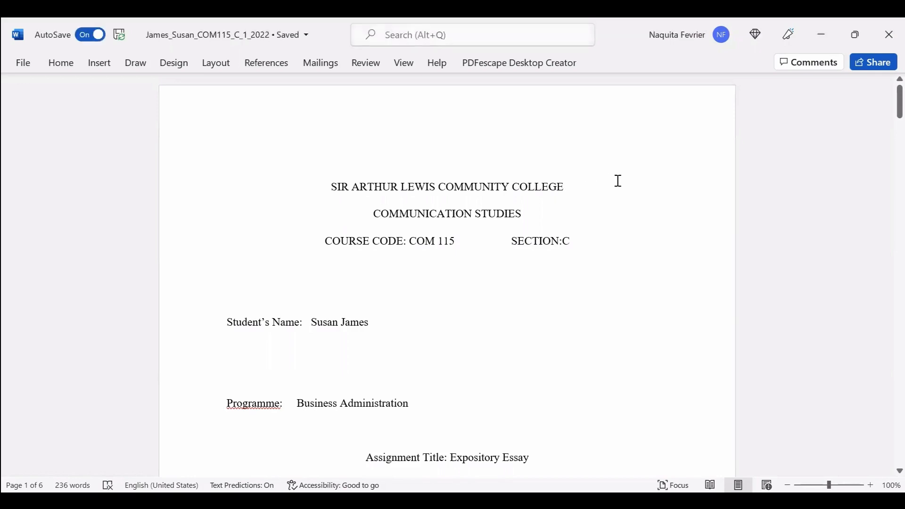
pyautogui.scroll(-3, 650, 227)
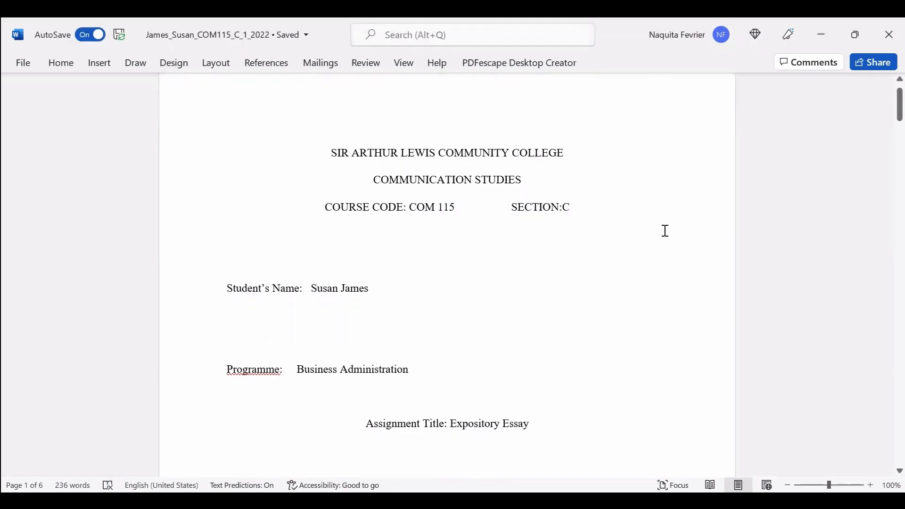
pyautogui.scroll(-1, 672, 243)
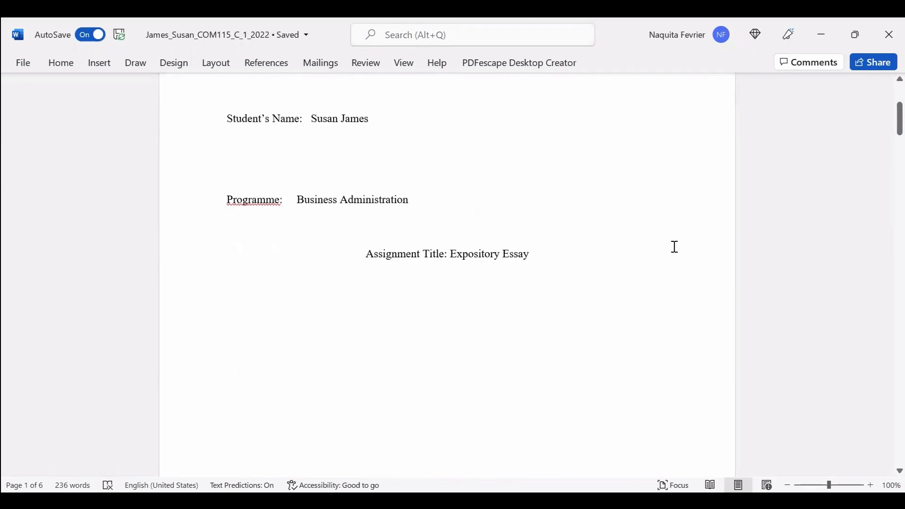
pyautogui.scroll(2, 609, 228)
pyautogui.scroll(-5, 616, 238)
pyautogui.scroll(-8, 629, 261)
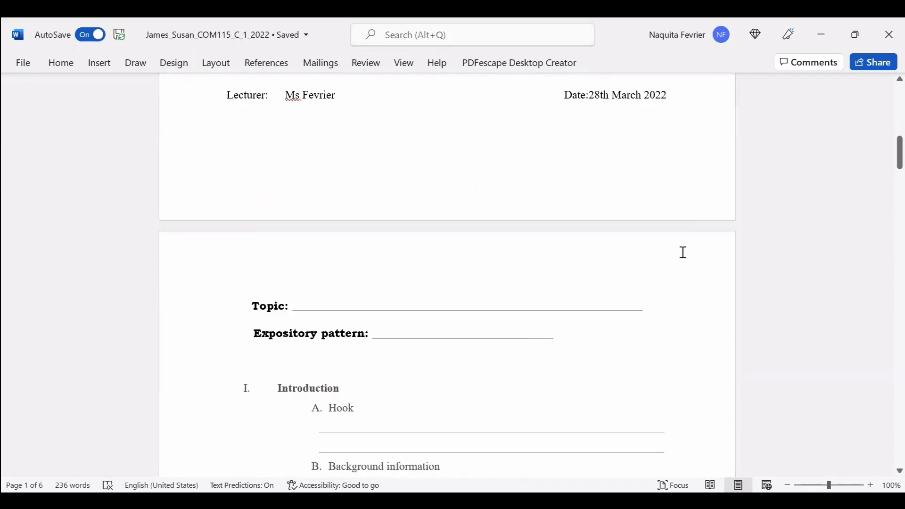
pyautogui.scroll(-1, 686, 249)
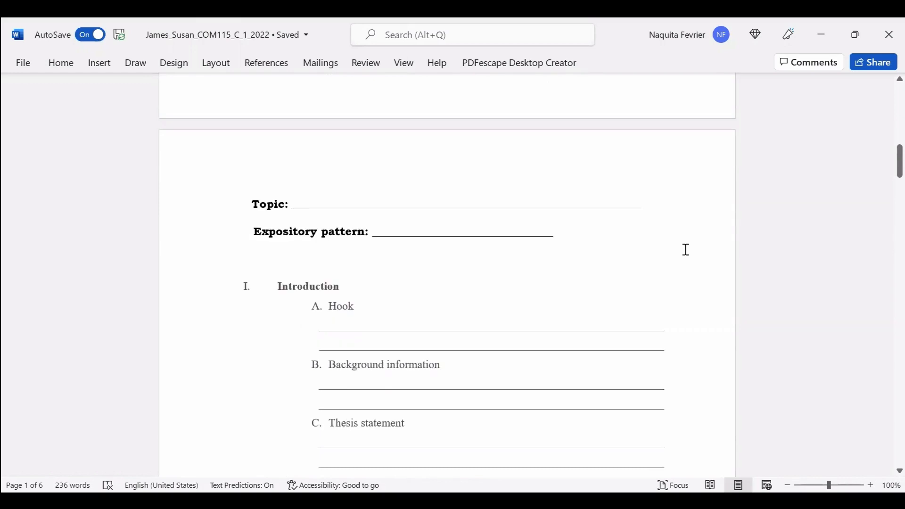
pyautogui.scroll(-1, 238, 176)
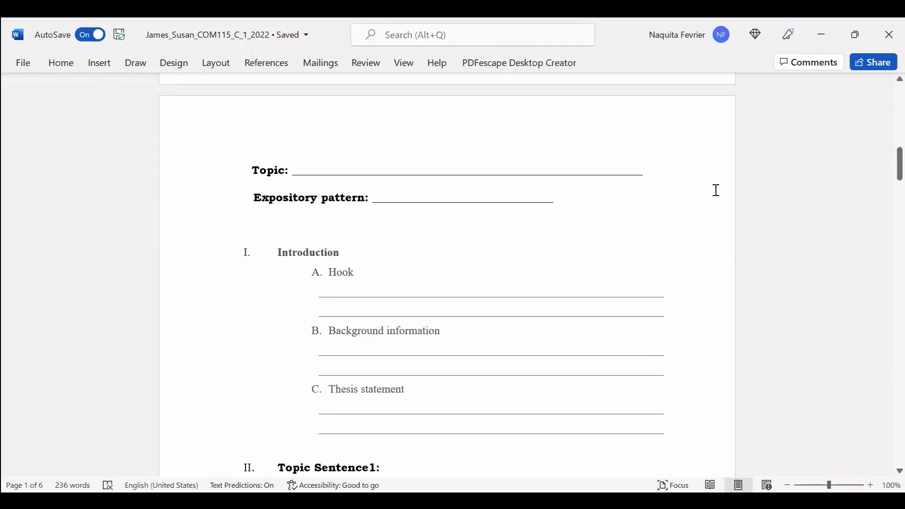
pyautogui.scroll(10, 652, 274)
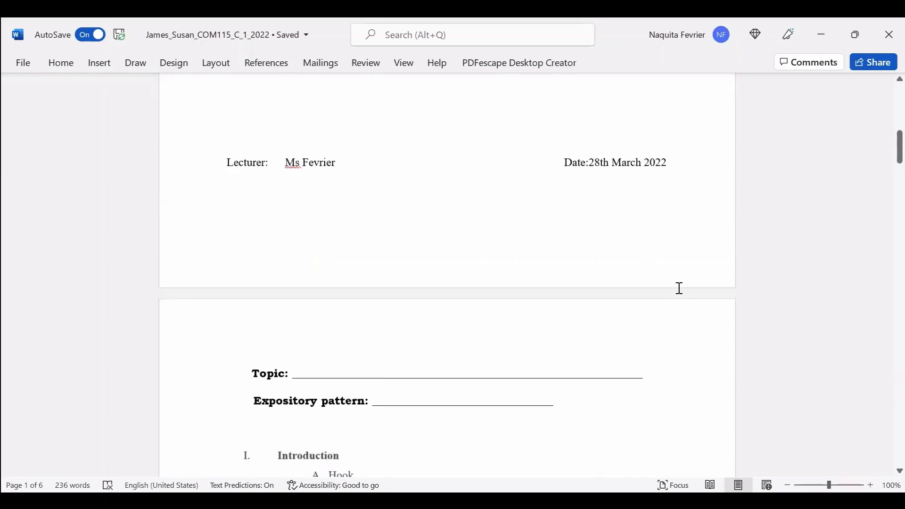
pyautogui.scroll(-10, 694, 280)
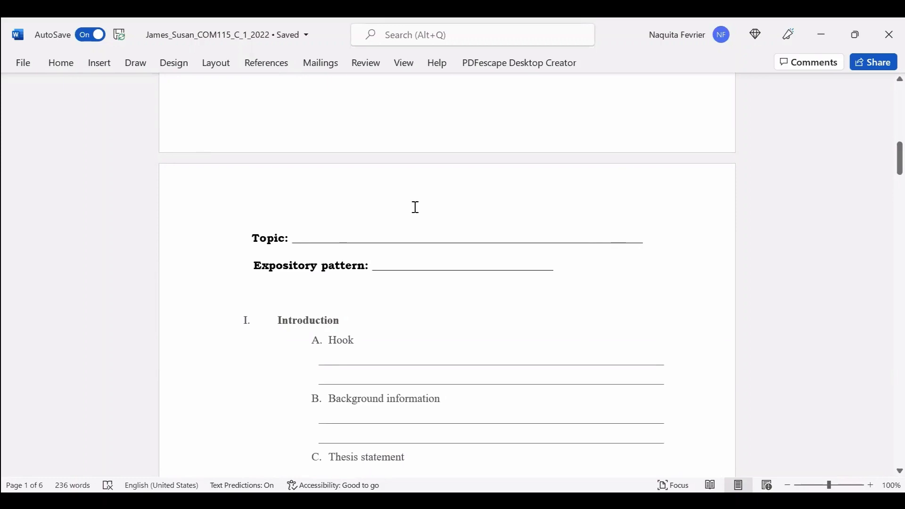
pyautogui.scroll(10, 655, 315)
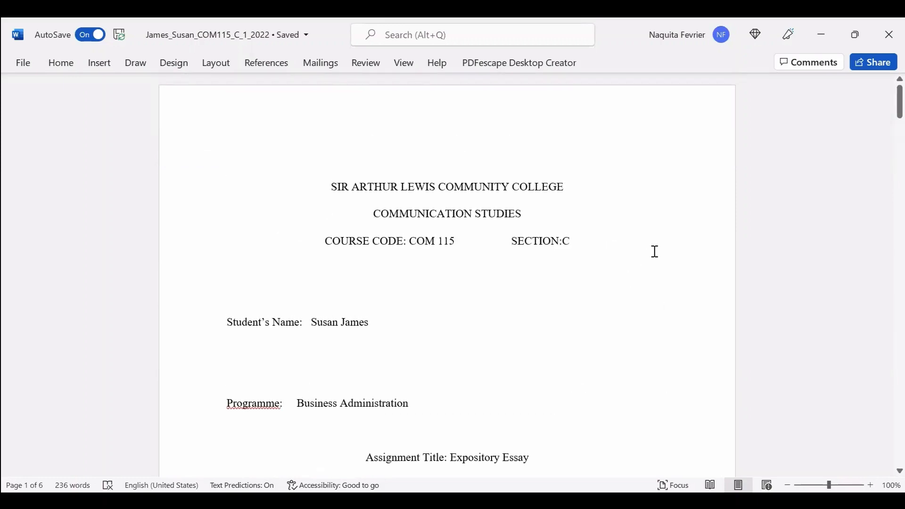
pyautogui.scroll(-2, 652, 250)
pyautogui.scroll(-12, 669, 263)
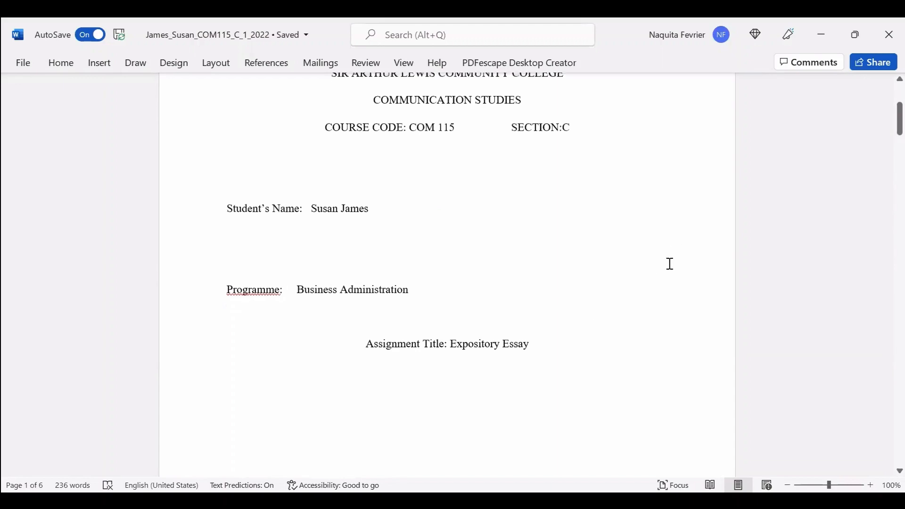
pyautogui.scroll(-1, 659, 262)
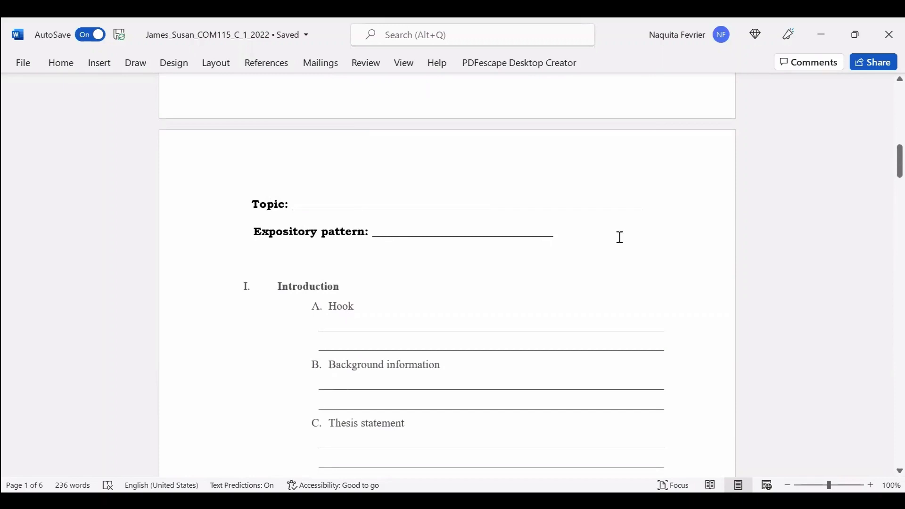
pyautogui.scroll(-4, 580, 245)
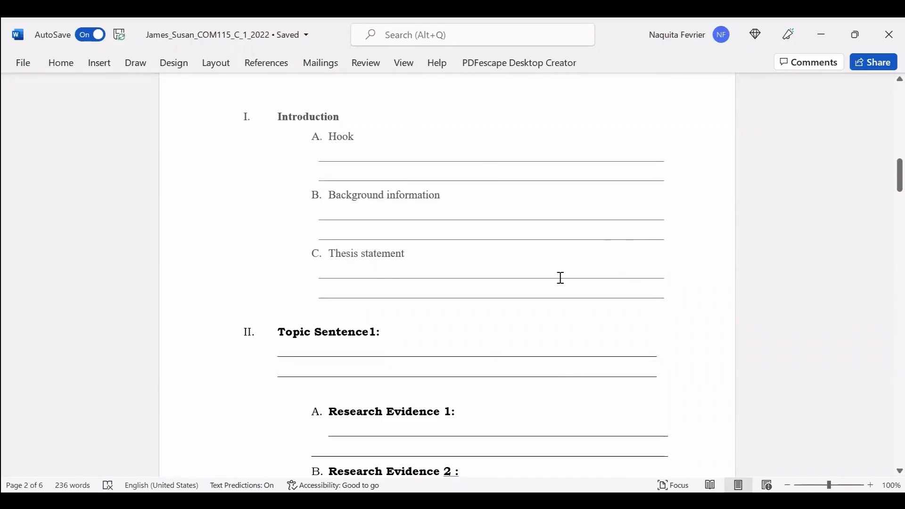
pyautogui.scroll(-11, 627, 245)
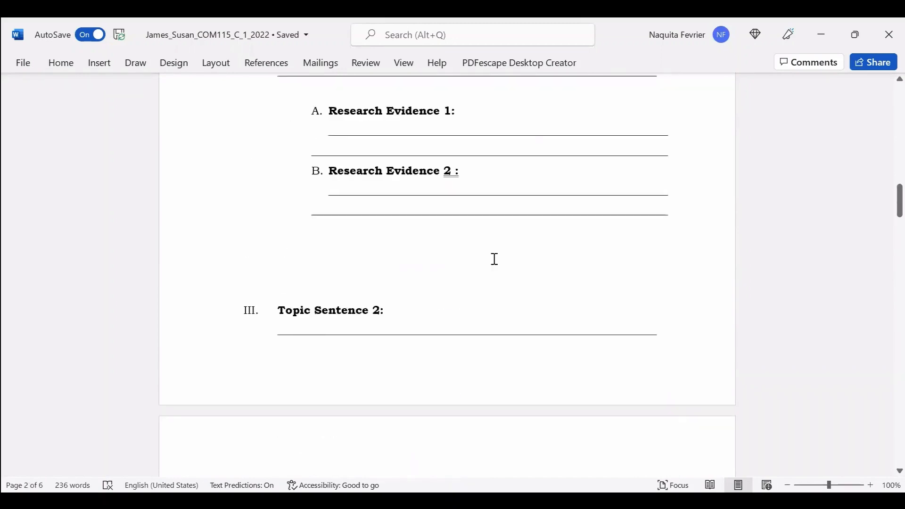
pyautogui.scroll(-12, 608, 245)
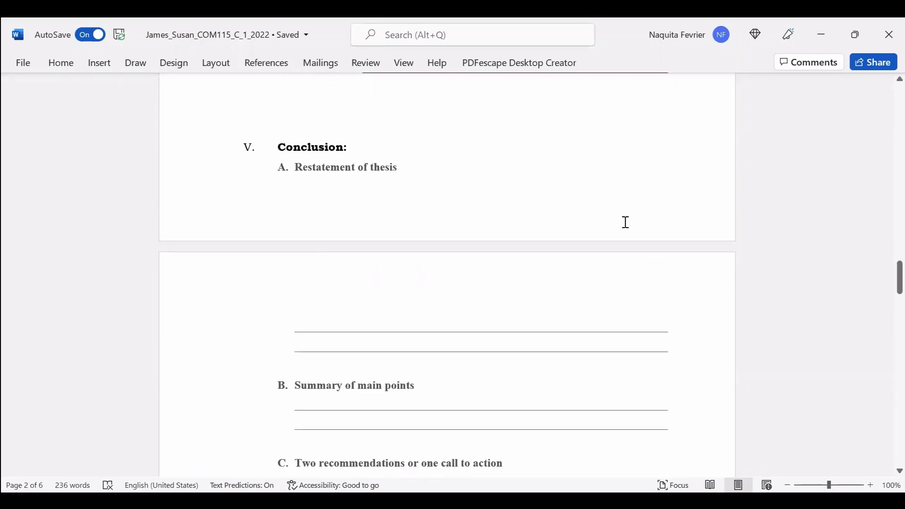
pyautogui.scroll(-9, 626, 223)
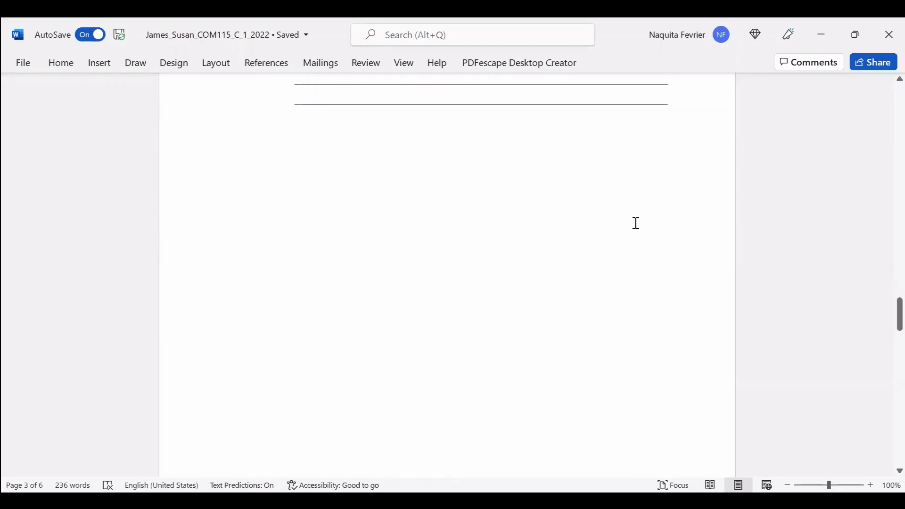
pyautogui.scroll(-3, 635, 222)
pyautogui.scroll(-1, 643, 217)
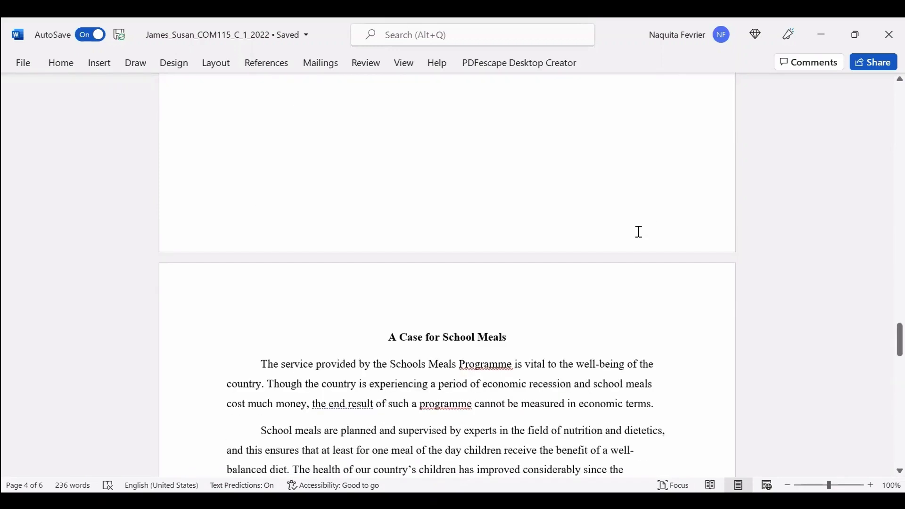
pyautogui.scroll(1, 637, 229)
pyautogui.scroll(8, 625, 229)
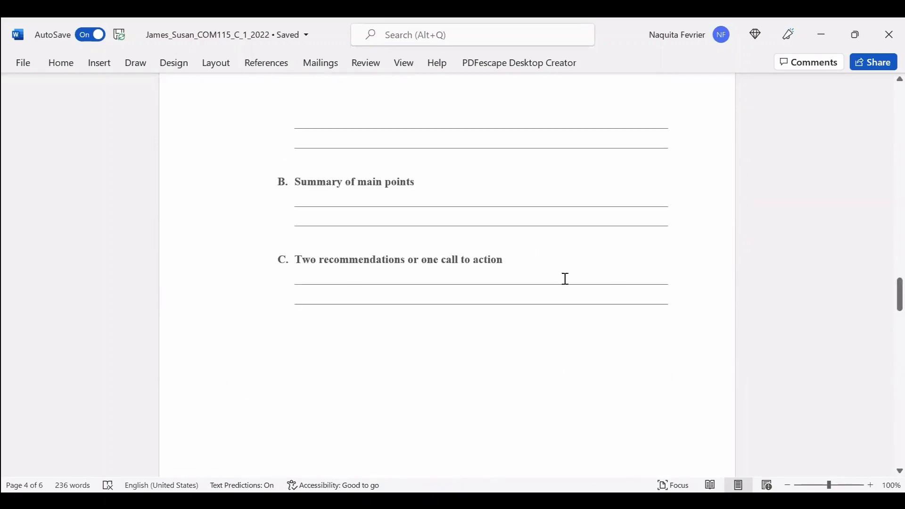
pyautogui.scroll(-6, 620, 250)
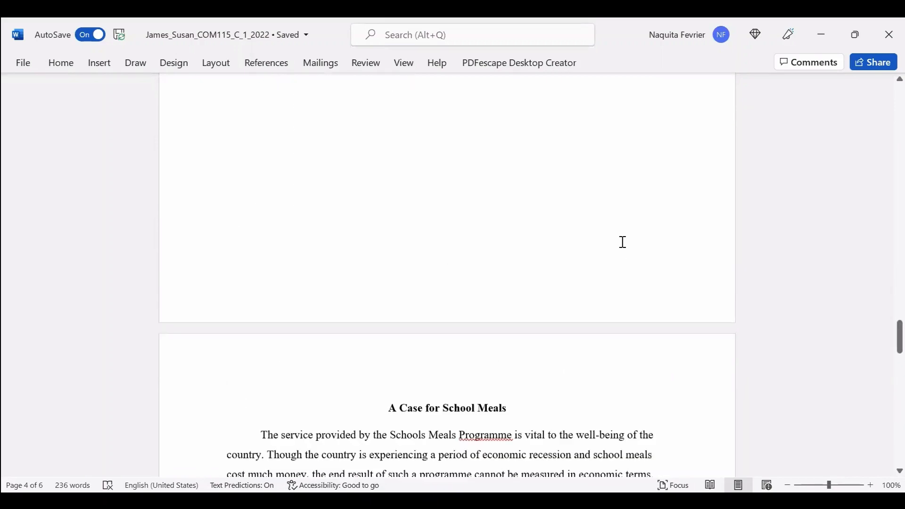
pyautogui.scroll(-3, 474, 196)
pyautogui.scroll(-1, 354, 360)
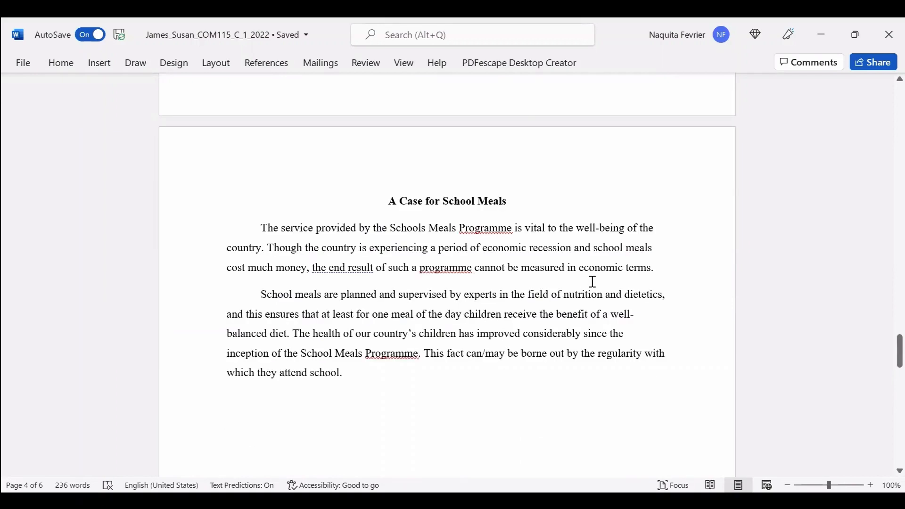
pyautogui.scroll(-8, 592, 281)
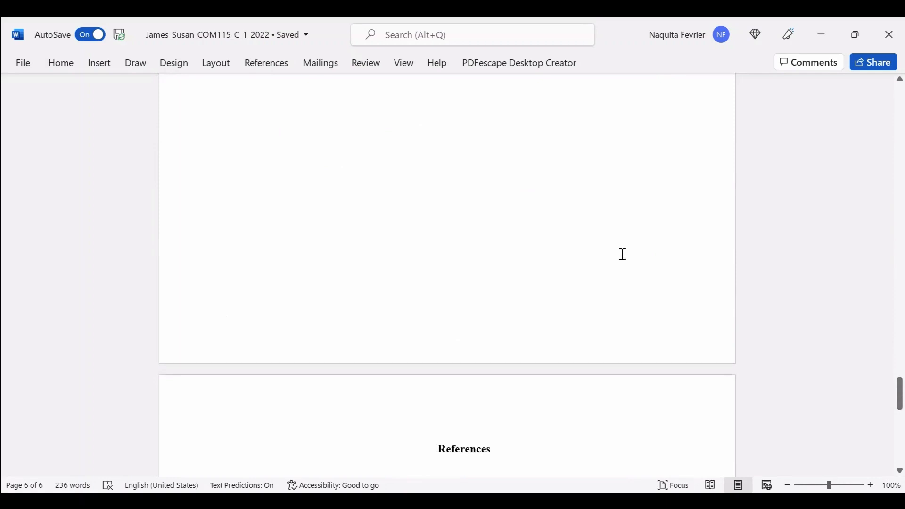
# Scroll back up through the six-page assignment to the completed cover page.
pyautogui.scroll(-4, 635, 238)
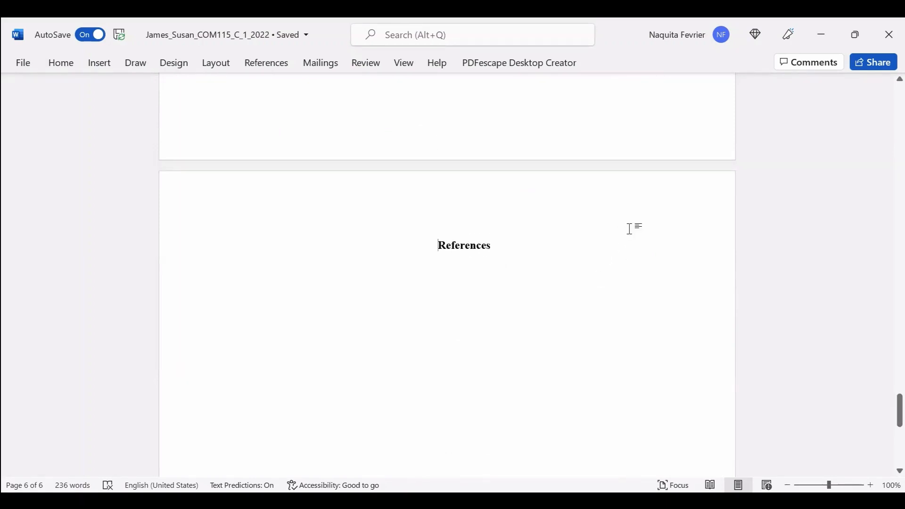
pyautogui.scroll(-6, 631, 228)
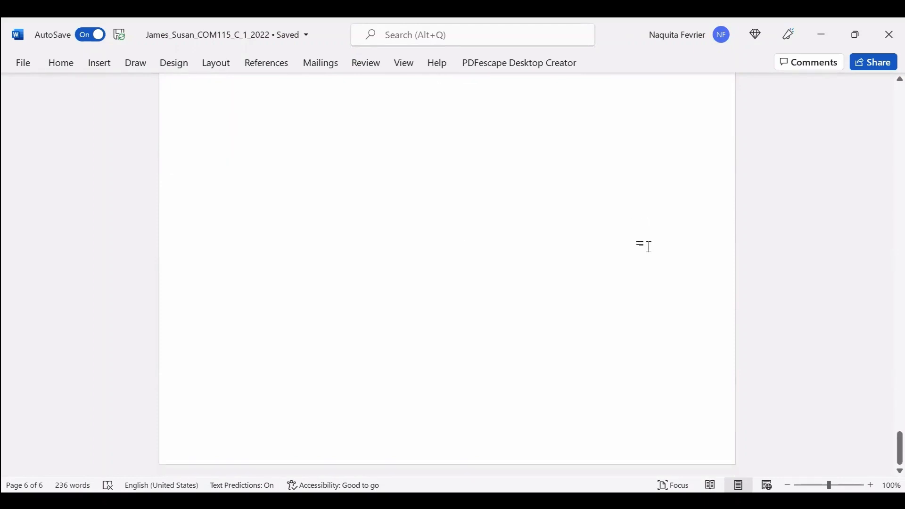
pyautogui.scroll(3, 646, 245)
pyautogui.scroll(-3, 643, 241)
pyautogui.scroll(15, 650, 242)
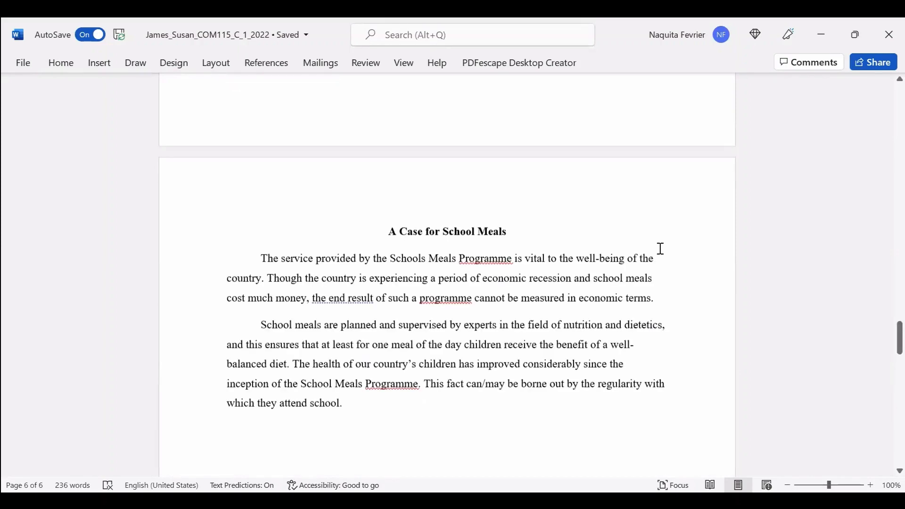
pyautogui.scroll(15, 663, 259)
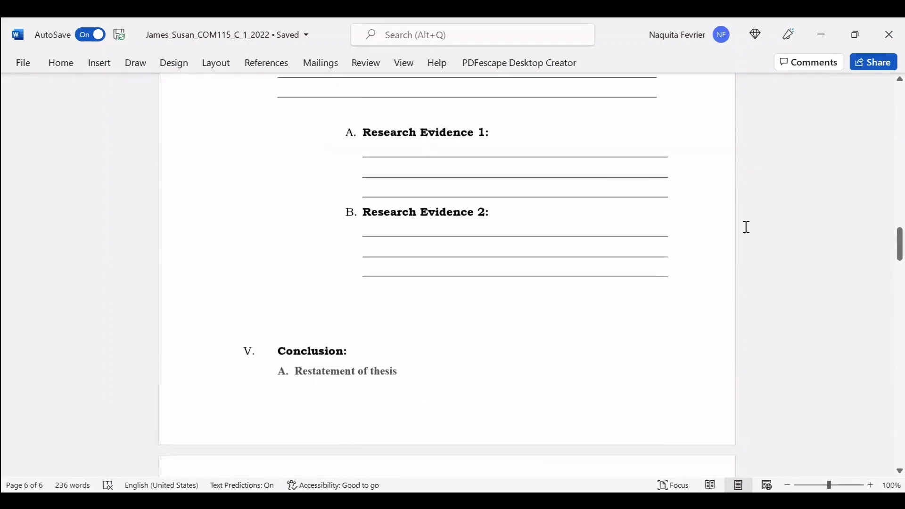
pyautogui.scroll(20, 746, 223)
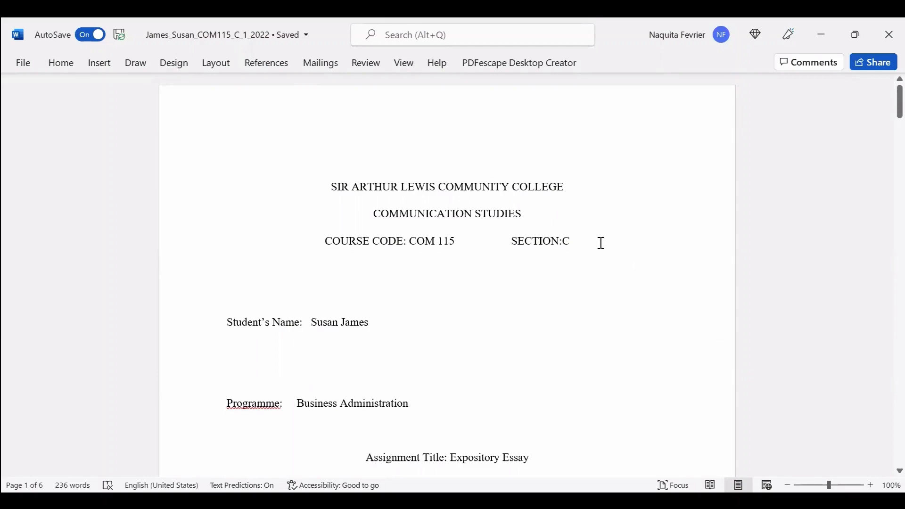
pyautogui.scroll(-3, 605, 244)
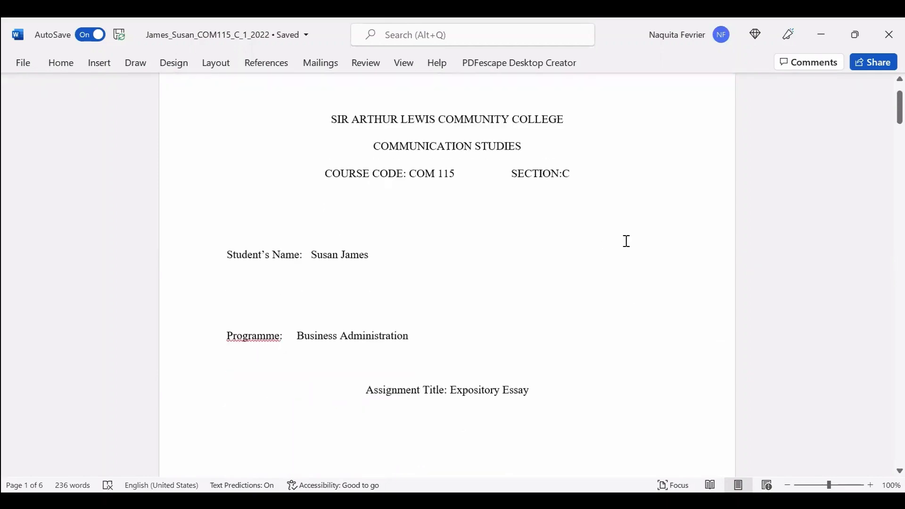
pyautogui.scroll(-15, 663, 230)
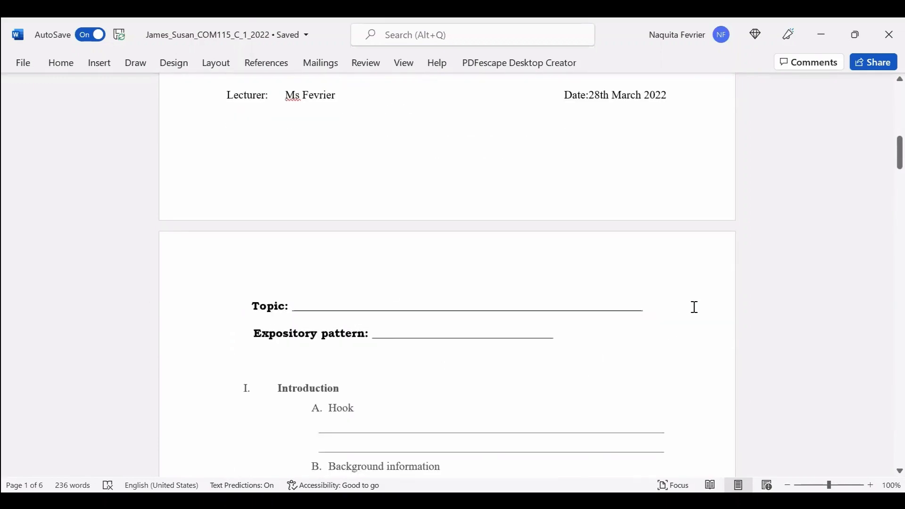
pyautogui.scroll(18, 694, 307)
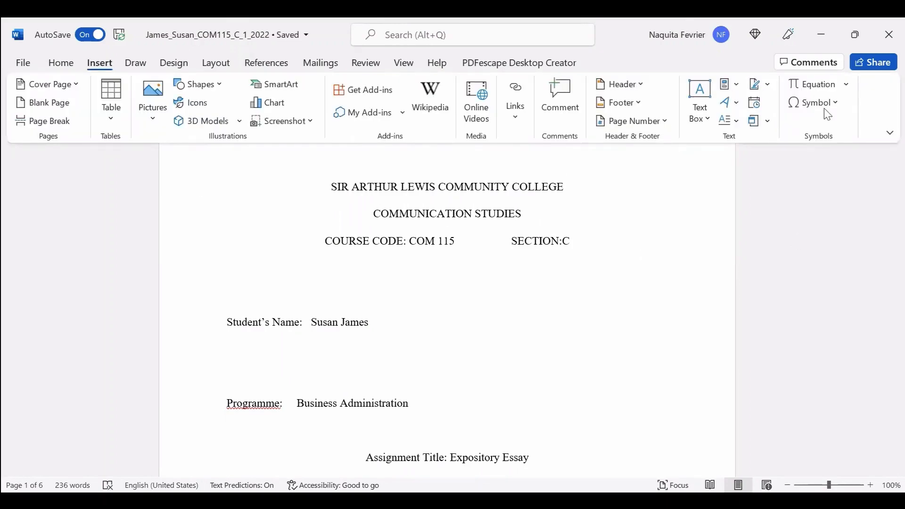
# Insert plain page numbers at the top right of every page.
pyautogui.click(664, 124)
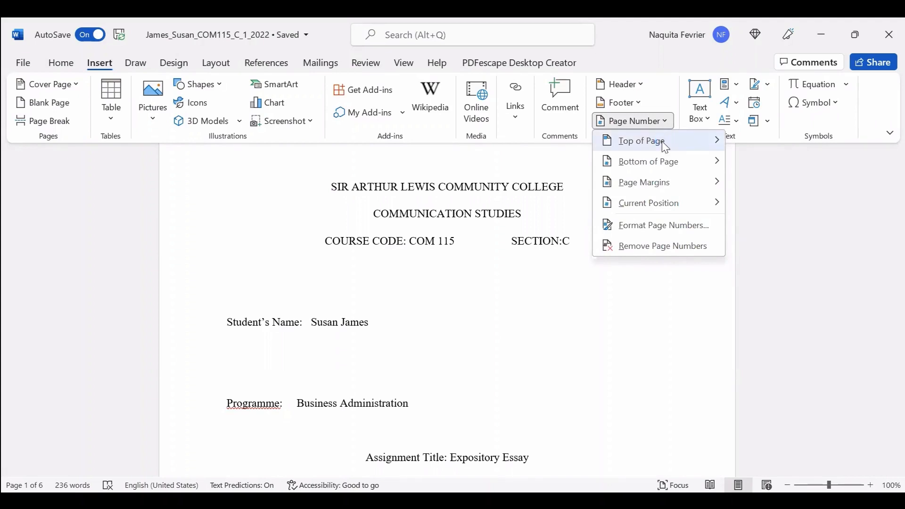
pyautogui.moveTo(665, 147)
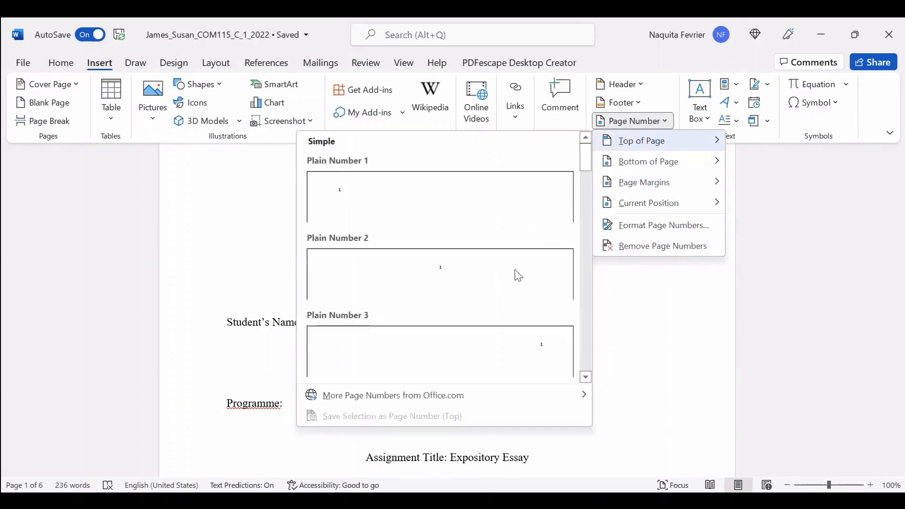
pyautogui.click(503, 352)
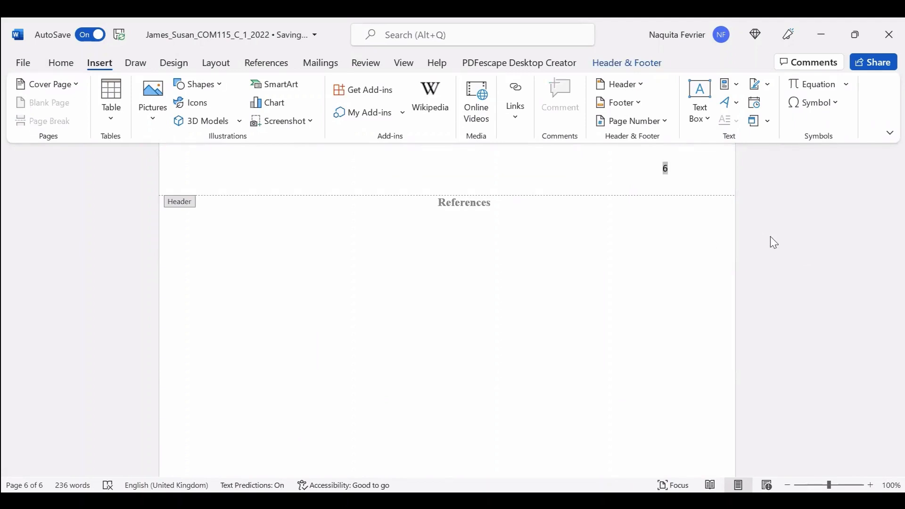
pyautogui.scroll(5, 761, 243)
pyautogui.scroll(20, 755, 248)
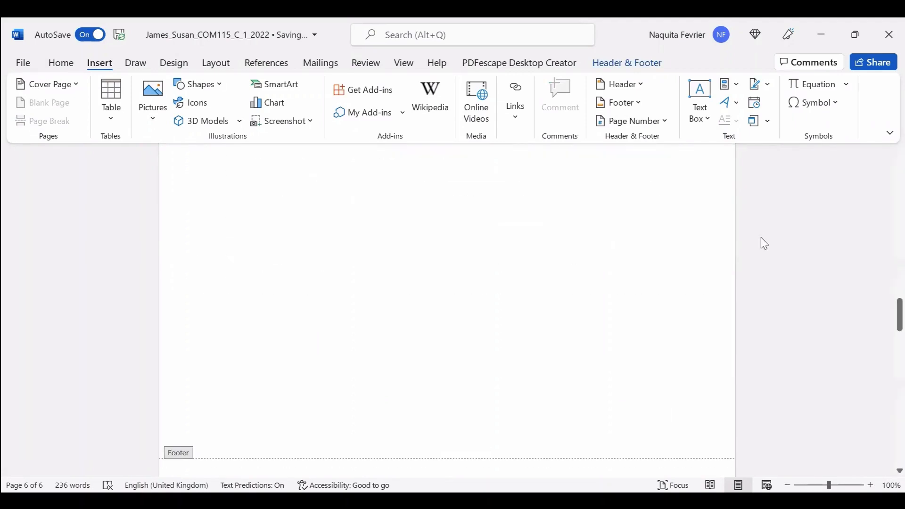
pyautogui.scroll(15, 761, 238)
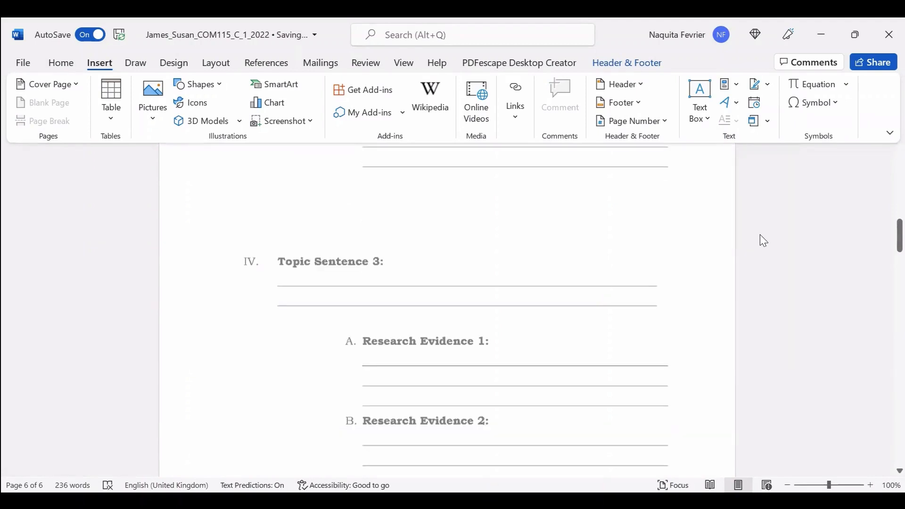
pyautogui.scroll(20, 759, 241)
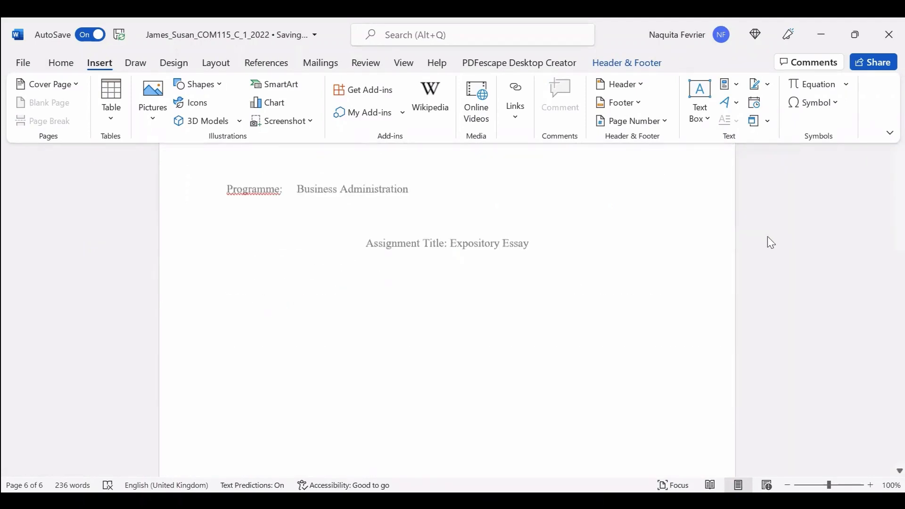
# Close header and footer editing to return to the document body.
pyautogui.click(798, 218)
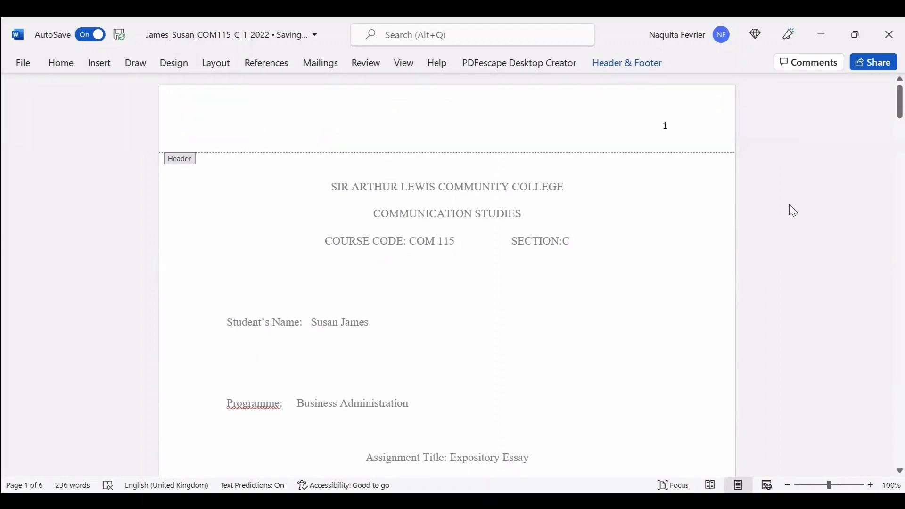
pyautogui.click(650, 63)
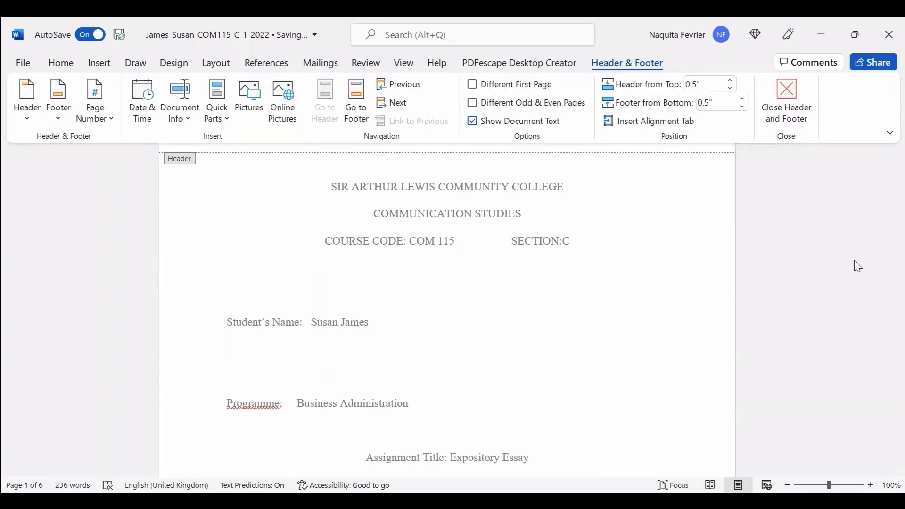
pyautogui.click(788, 90)
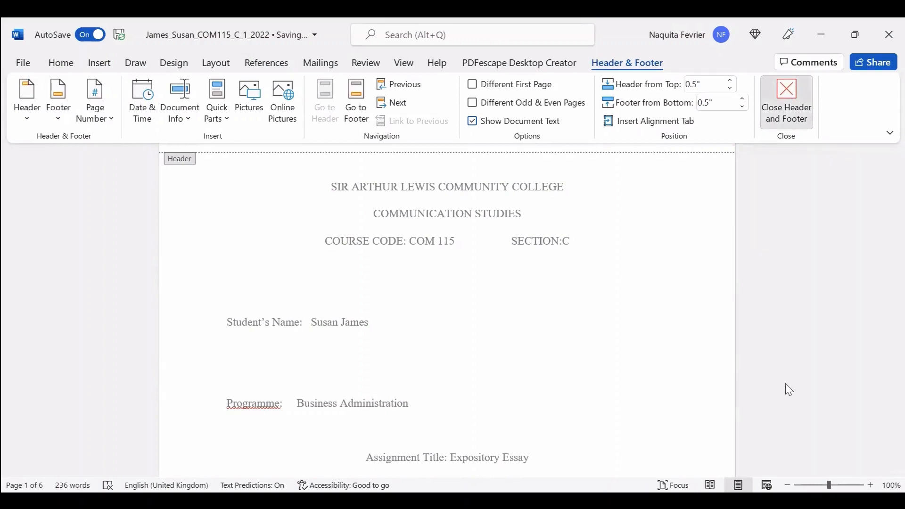
pyautogui.scroll(15, 805, 320)
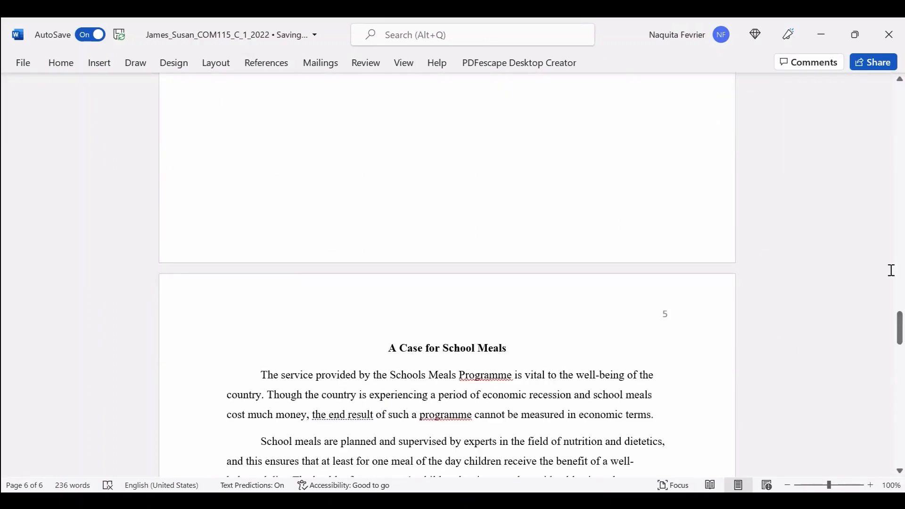
pyautogui.scroll(8, 891, 269)
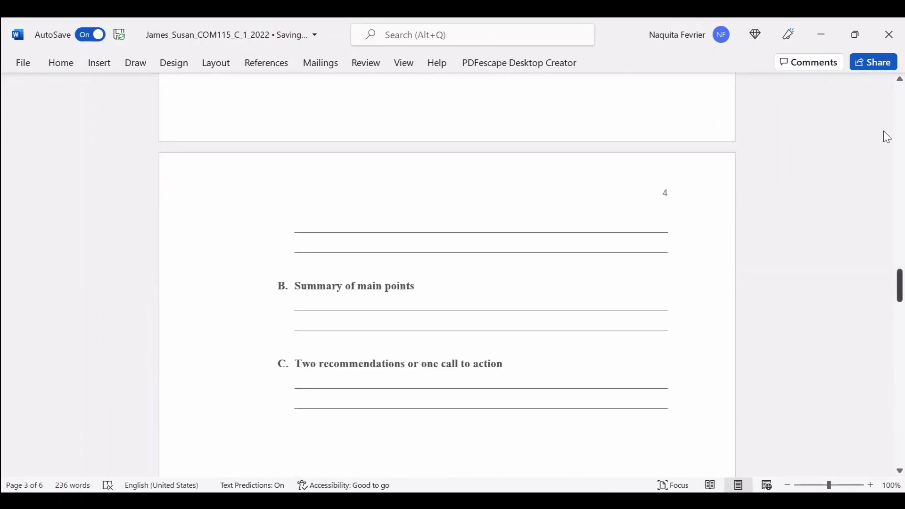
pyautogui.scroll(15, 884, 95)
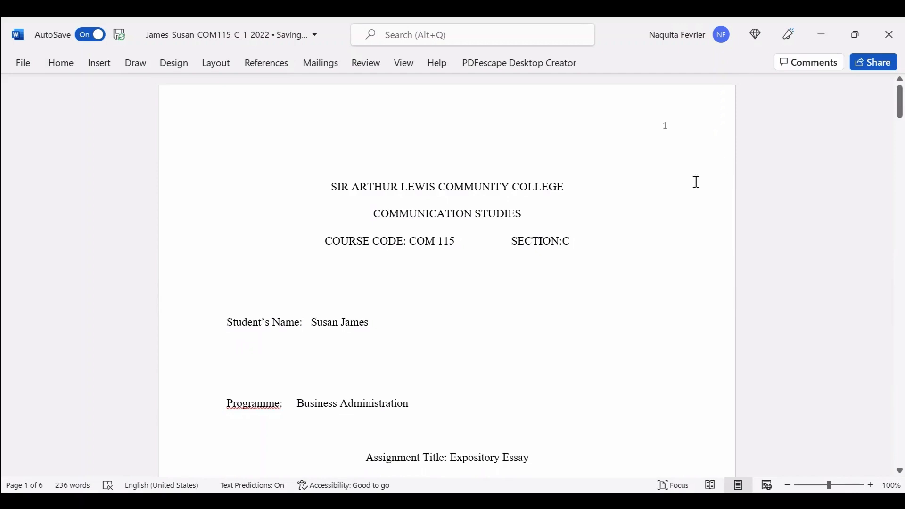
pyautogui.scroll(-14, 691, 189)
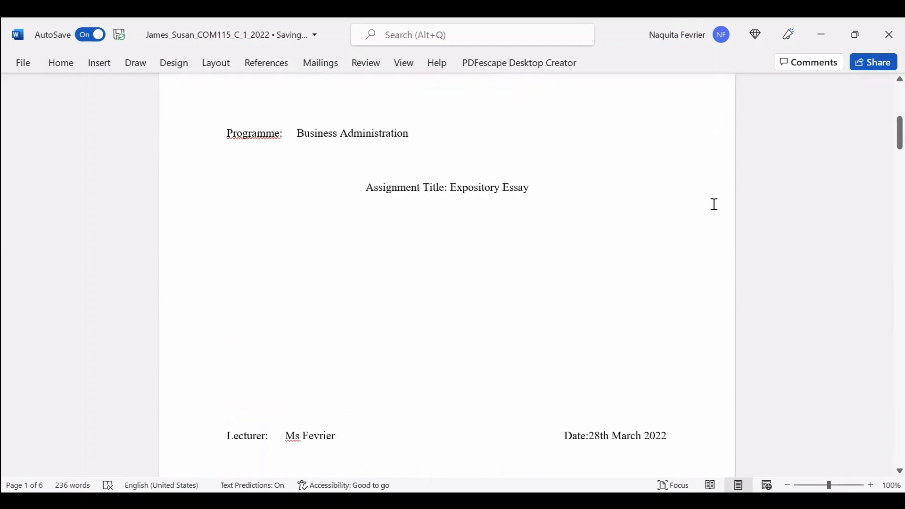
pyautogui.scroll(-14, 701, 212)
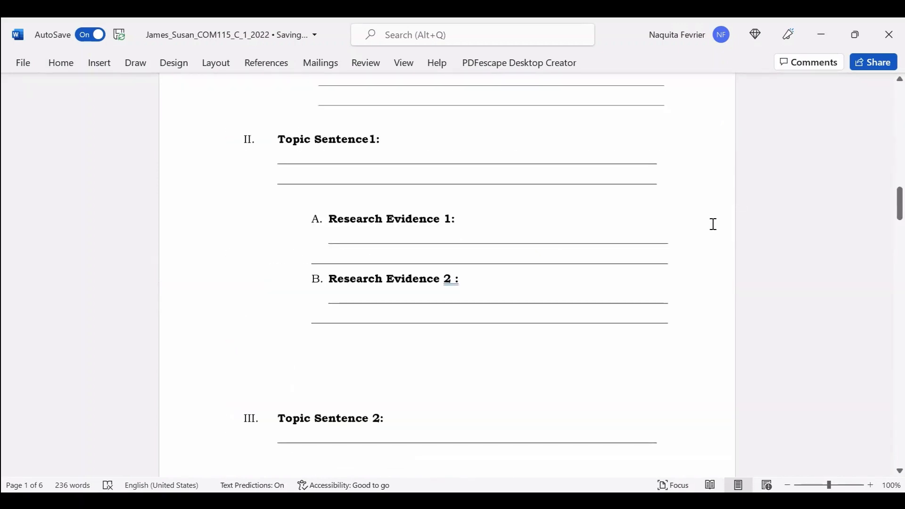
pyautogui.scroll(-20, 708, 278)
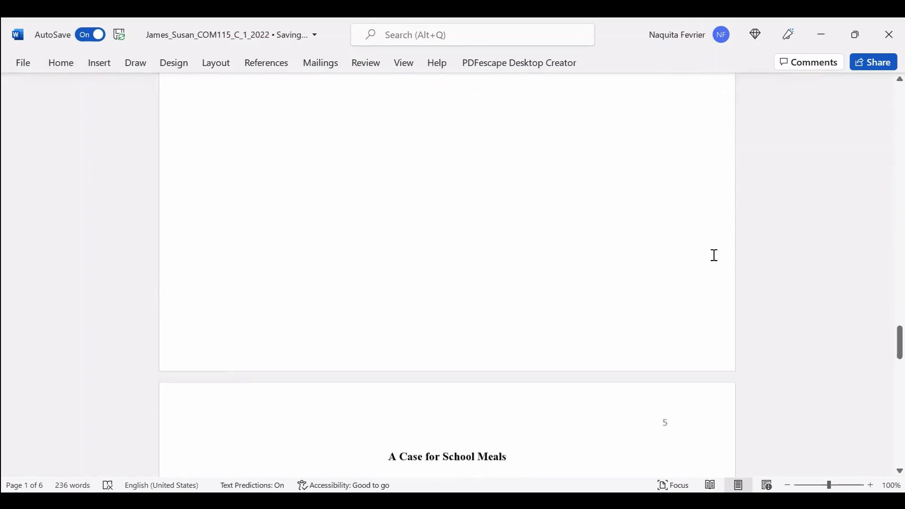
pyautogui.scroll(-3, 714, 270)
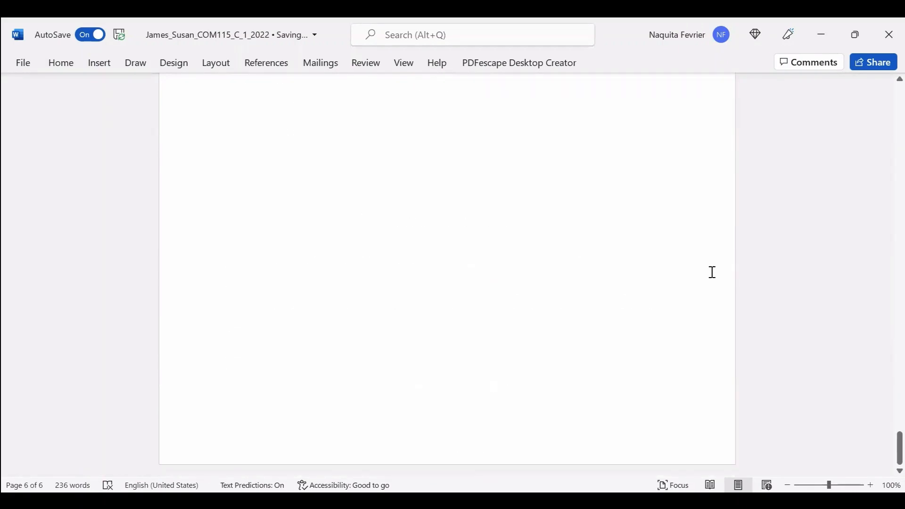
pyautogui.scroll(20, 711, 273)
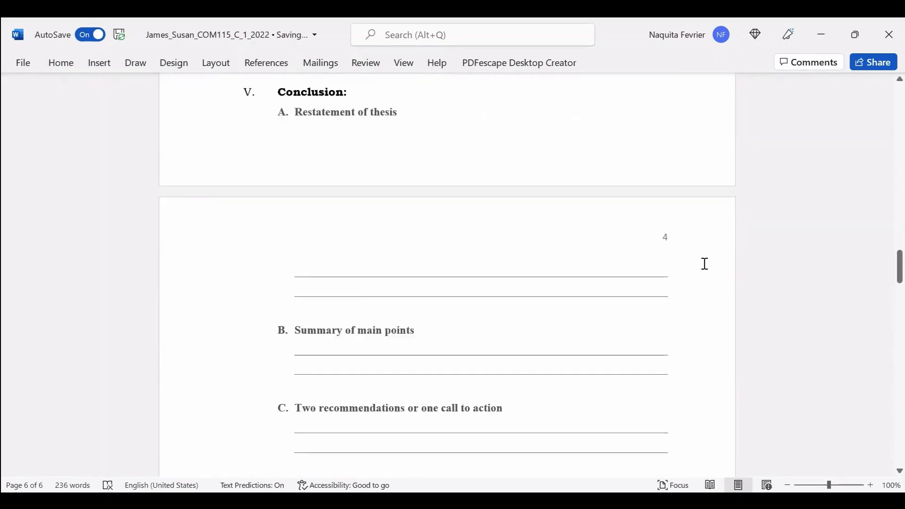
pyautogui.scroll(20, 701, 265)
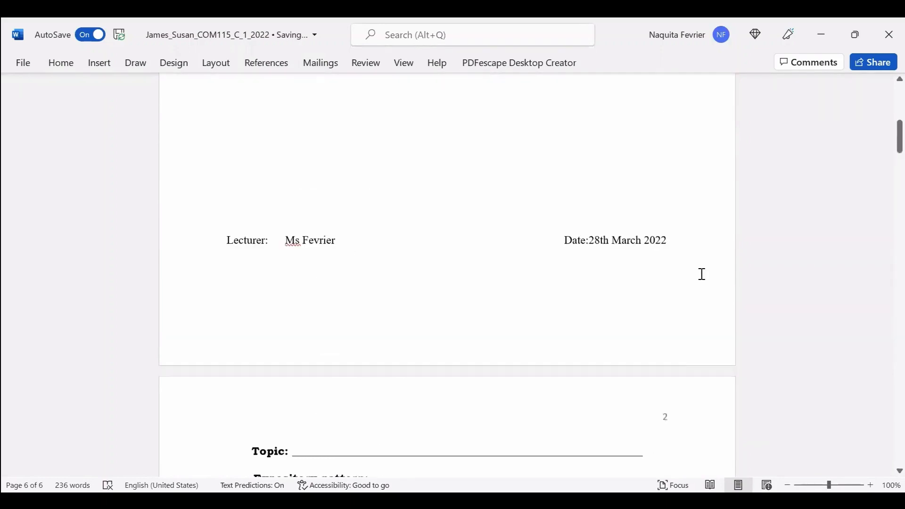
pyautogui.scroll(2, 706, 273)
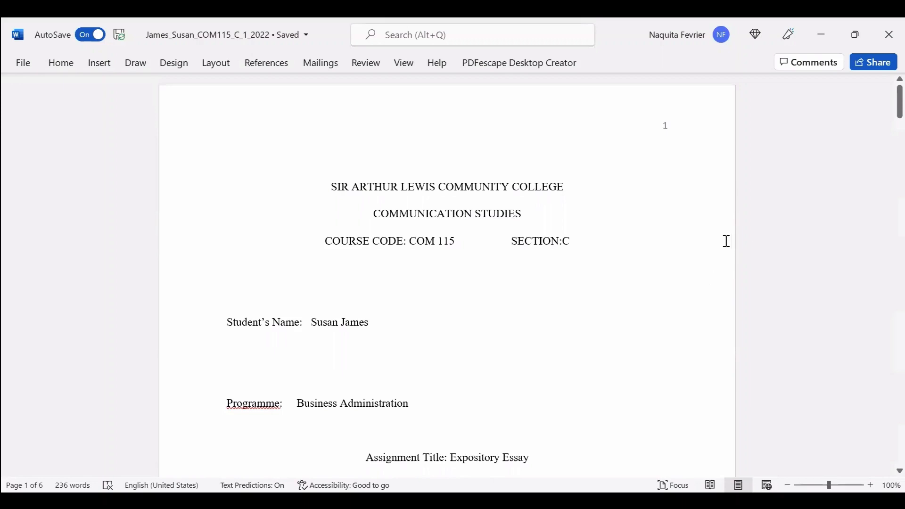
# Accept the grammar fix changing the outline label 'Research Evidence 2 :' to 'Research Evidence 2:'.
pyautogui.scroll(-2, 705, 248)
pyautogui.scroll(-3, 706, 248)
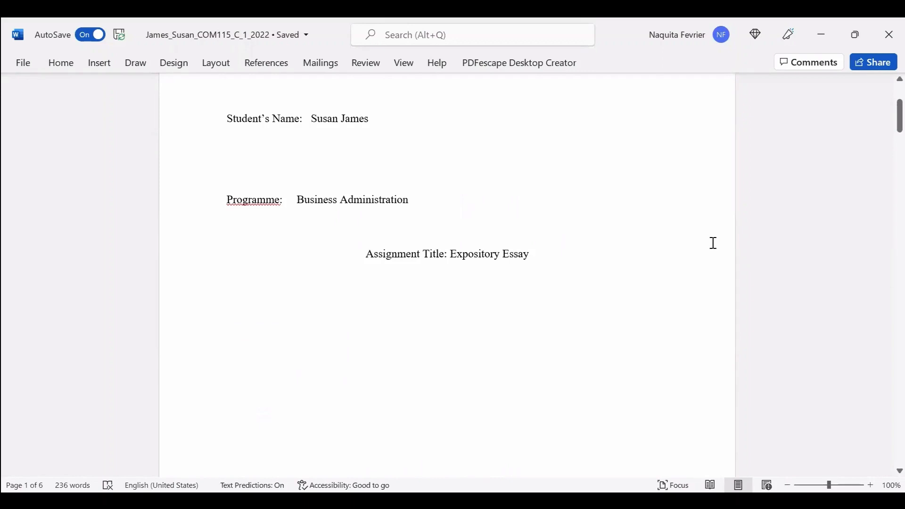
pyautogui.scroll(-10, 721, 233)
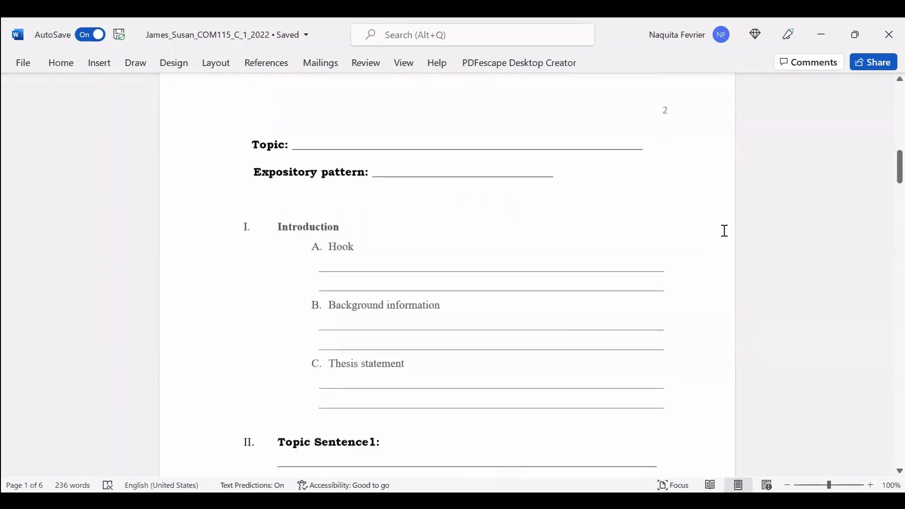
pyautogui.scroll(-6, 724, 231)
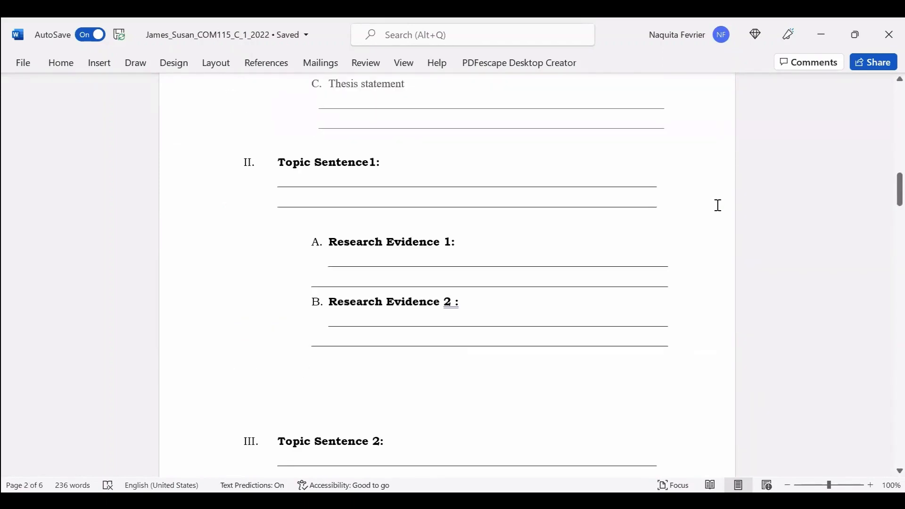
pyautogui.scroll(-4, 456, 300)
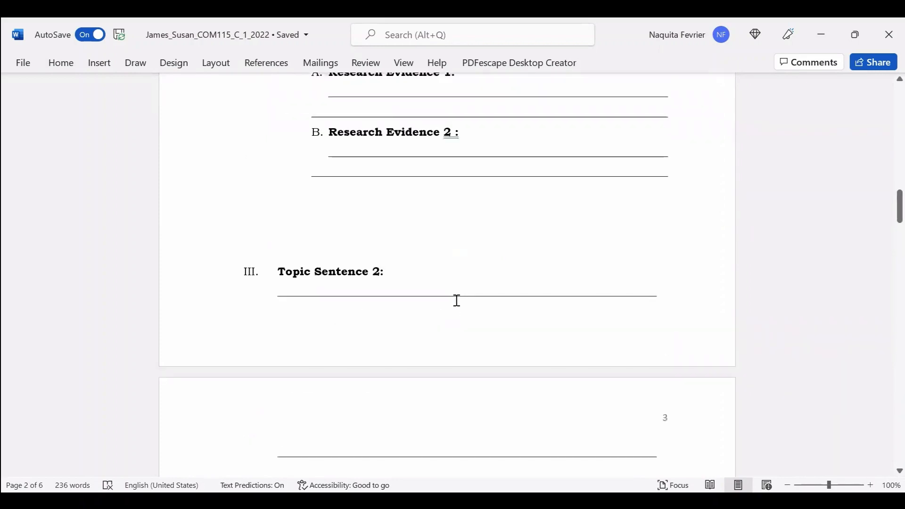
pyautogui.scroll(5, 450, 366)
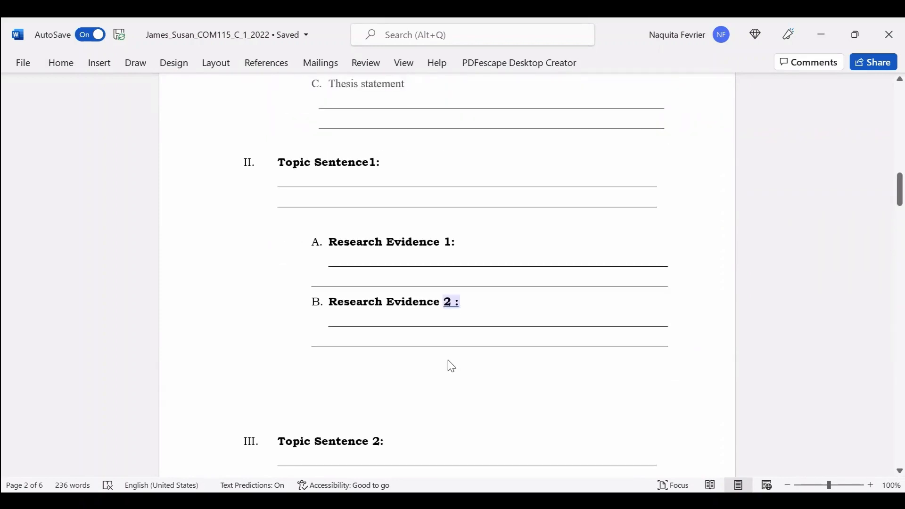
pyautogui.click(449, 370)
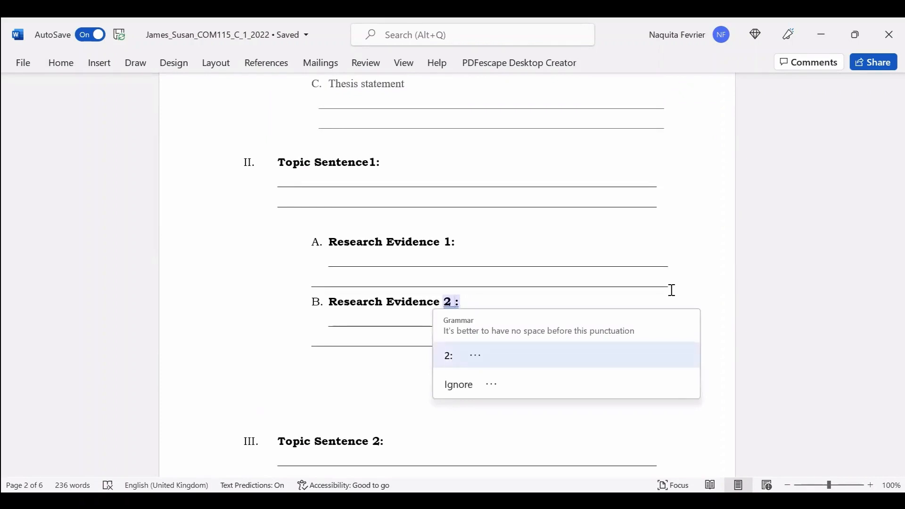
pyautogui.press('Return')
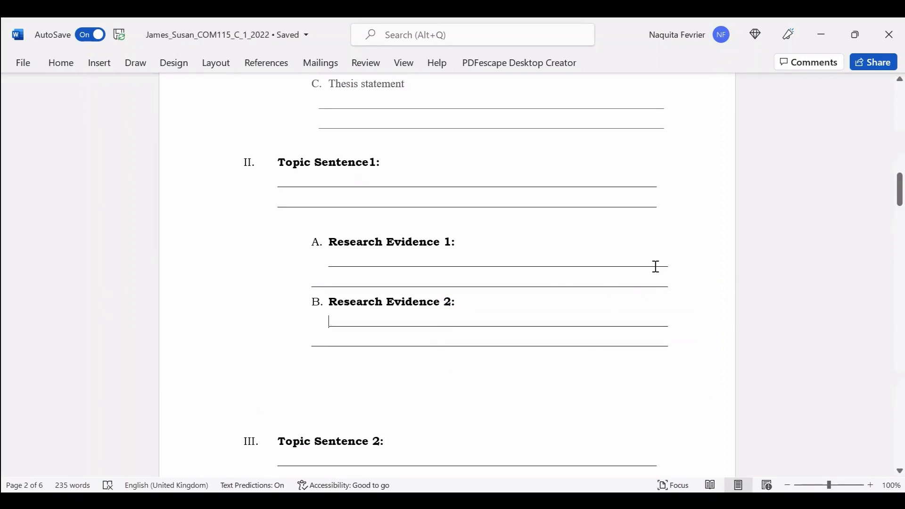
pyautogui.scroll(20, 657, 265)
pyautogui.scroll(1, 665, 217)
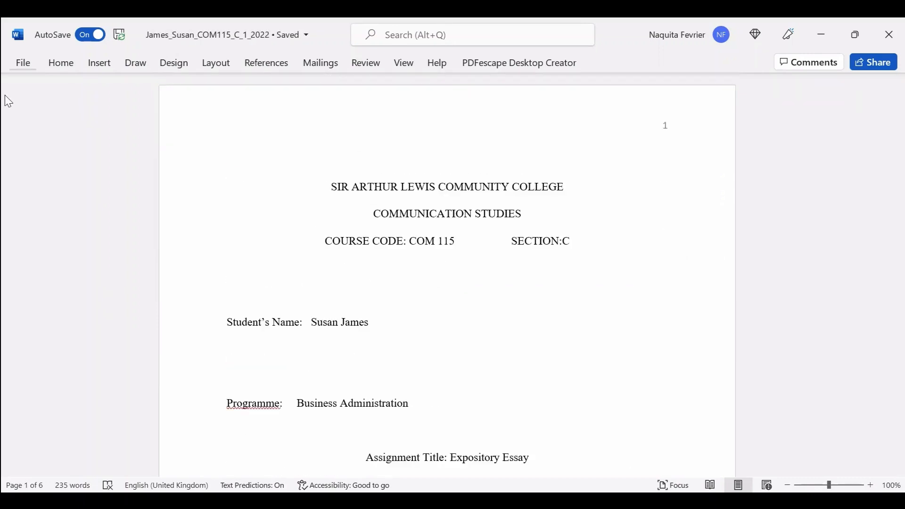
pyautogui.click(23, 63)
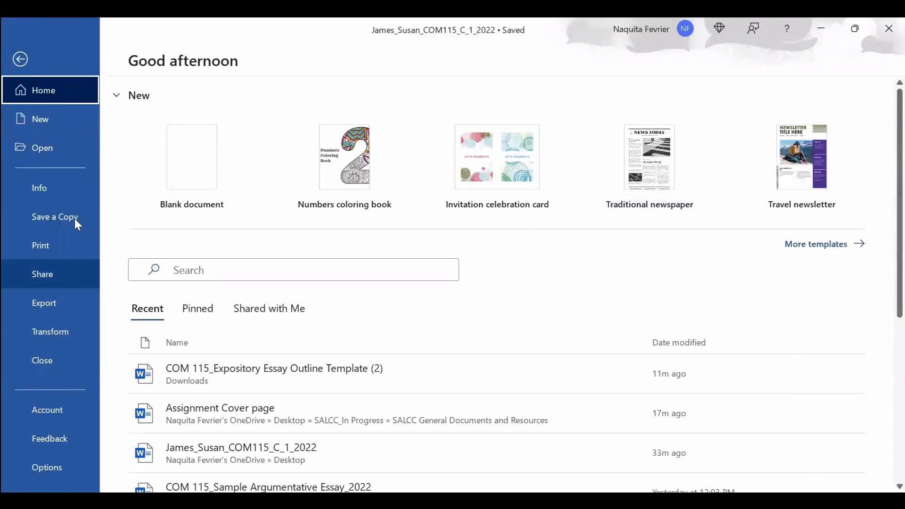
pyautogui.click(74, 219)
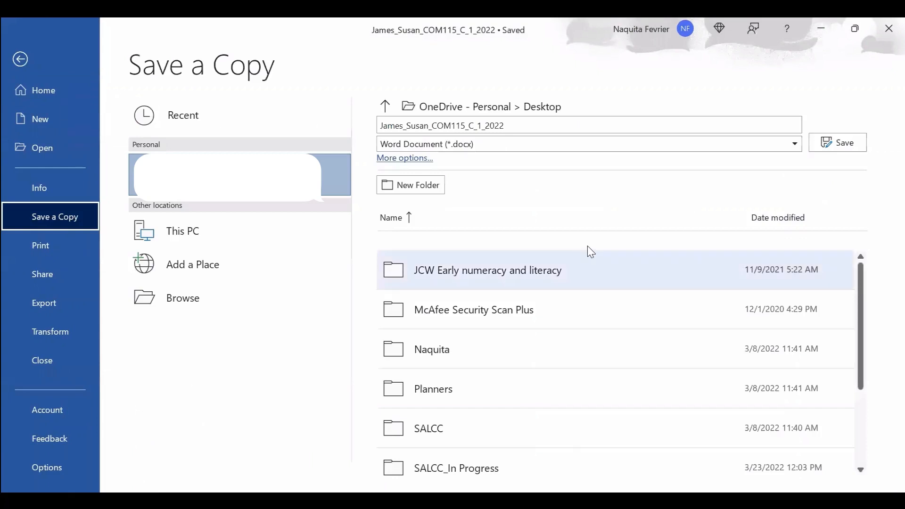
pyautogui.click(189, 228)
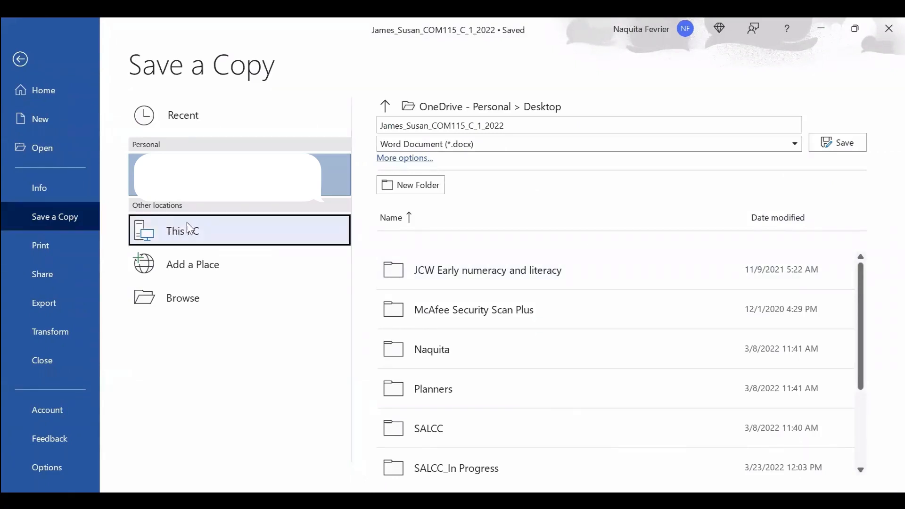
pyautogui.doubleClick(230, 231)
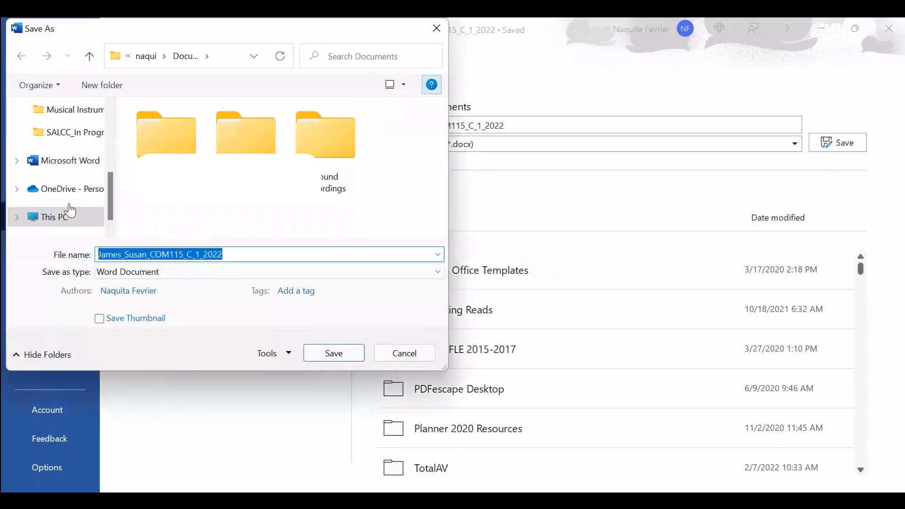
pyautogui.scroll(5, 70, 207)
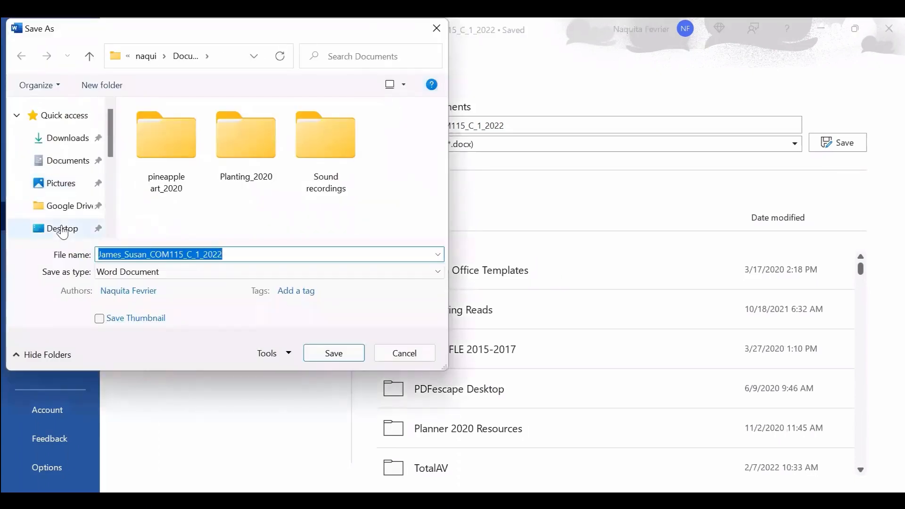
pyautogui.click(62, 230)
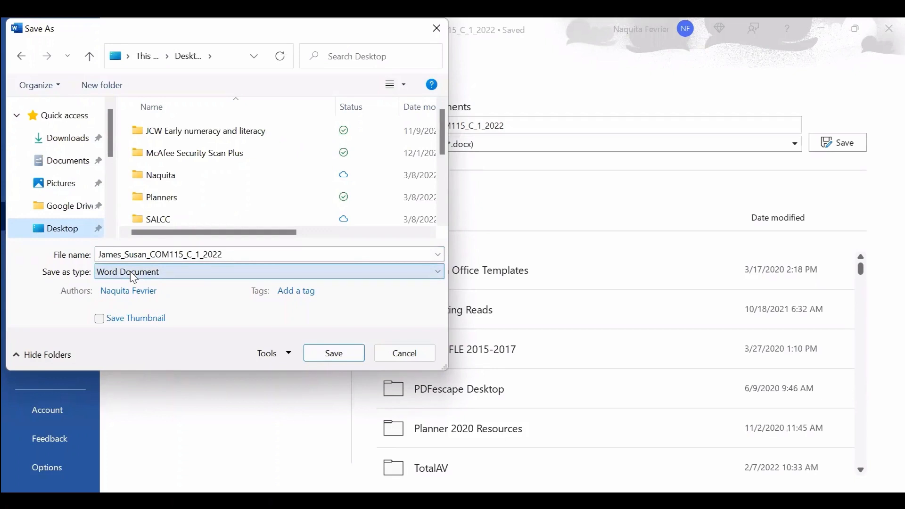
pyautogui.click(438, 271)
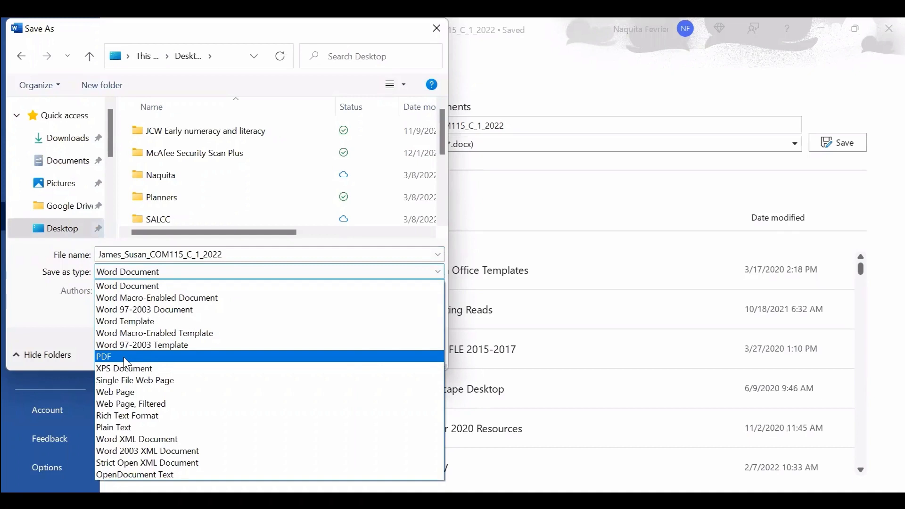
pyautogui.click(123, 356)
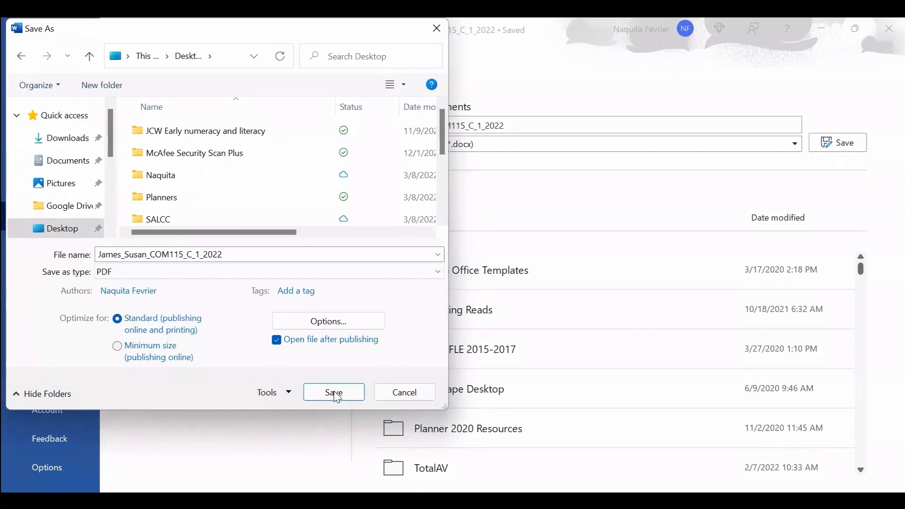
pyautogui.click(337, 397)
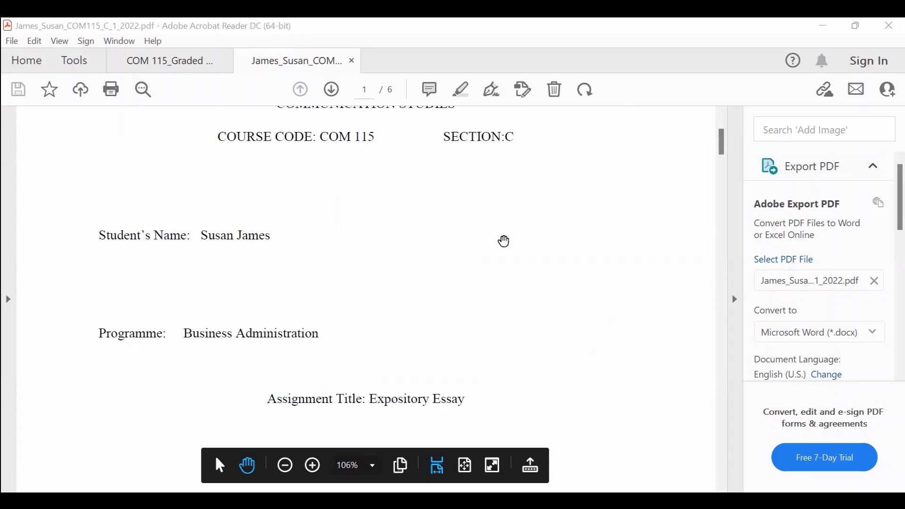
# Scroll through the six-page PDF in Acrobat Reader down to the References page.
pyautogui.scroll(4, 589, 315)
pyautogui.scroll(-1, 607, 293)
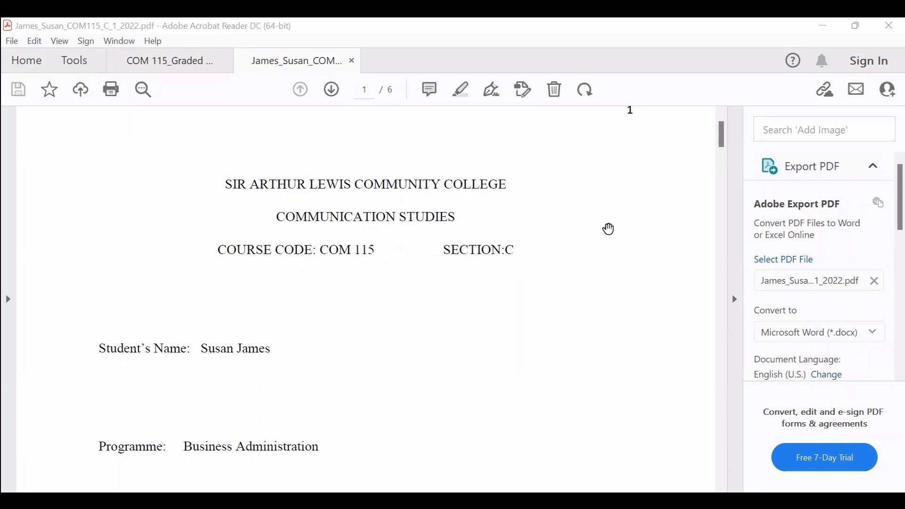
pyautogui.scroll(-10, 610, 226)
pyautogui.scroll(-3, 598, 227)
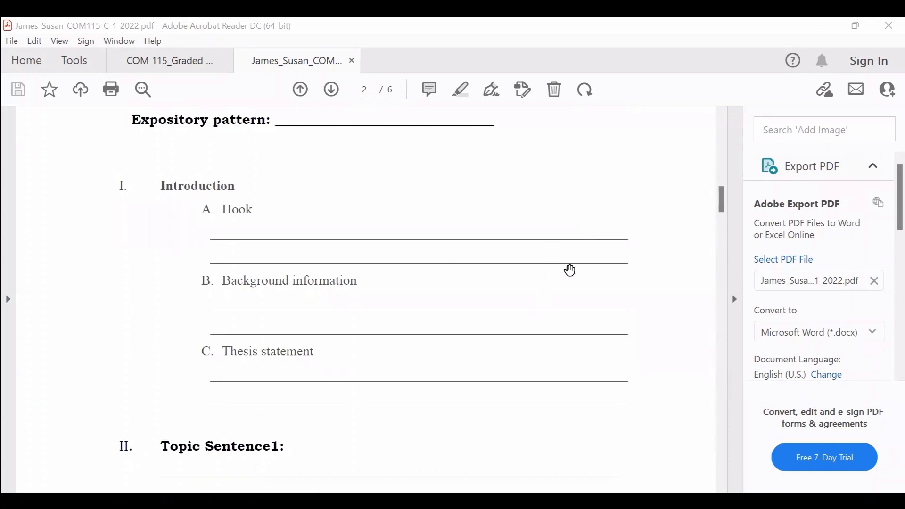
pyautogui.scroll(-1, 584, 258)
pyautogui.scroll(-12, 581, 259)
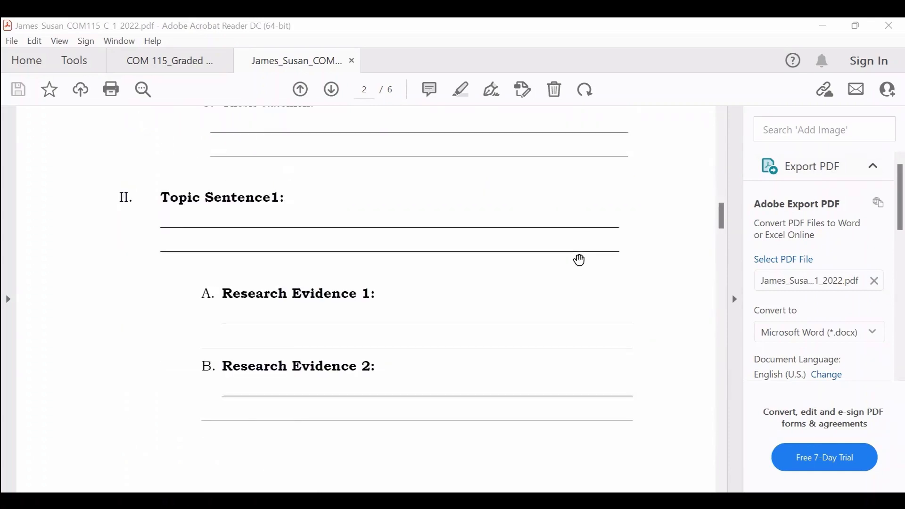
pyautogui.scroll(-20, 580, 260)
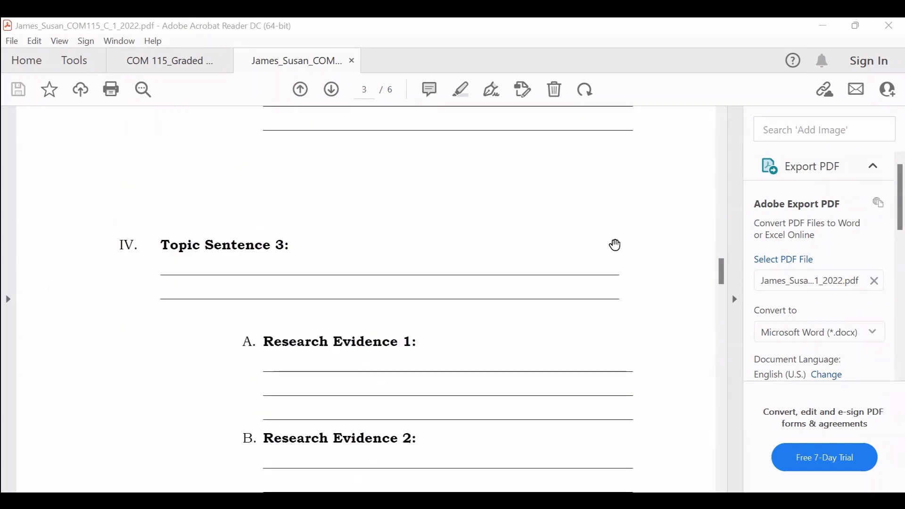
pyautogui.scroll(-20, 611, 247)
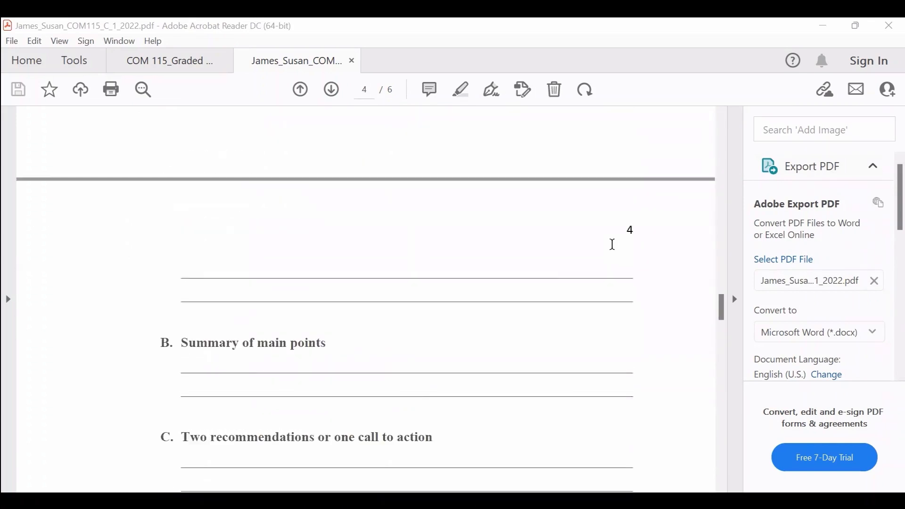
pyautogui.scroll(-4, 612, 243)
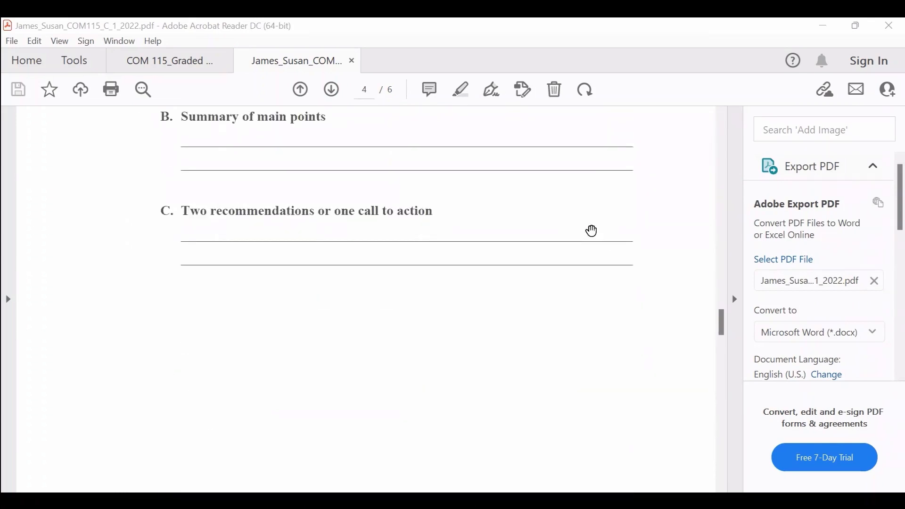
pyautogui.scroll(-15, 582, 250)
pyautogui.scroll(-15, 575, 285)
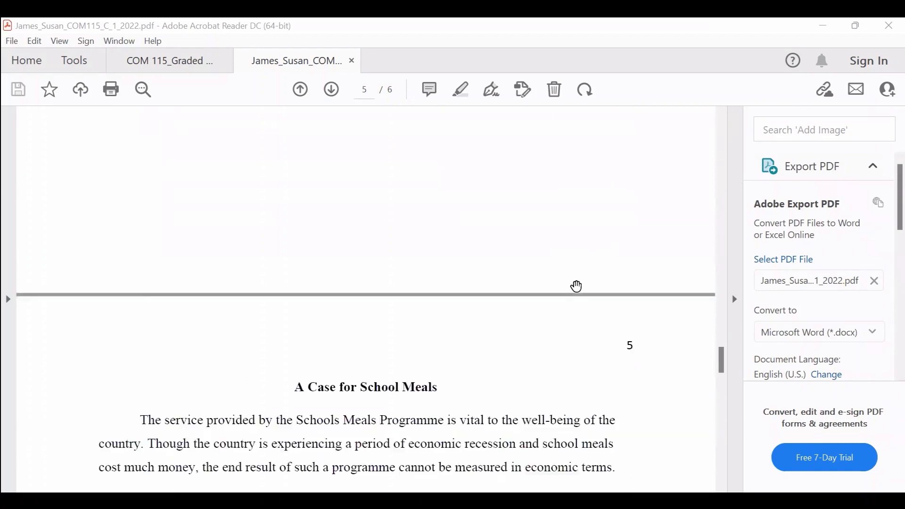
pyautogui.scroll(-20, 588, 262)
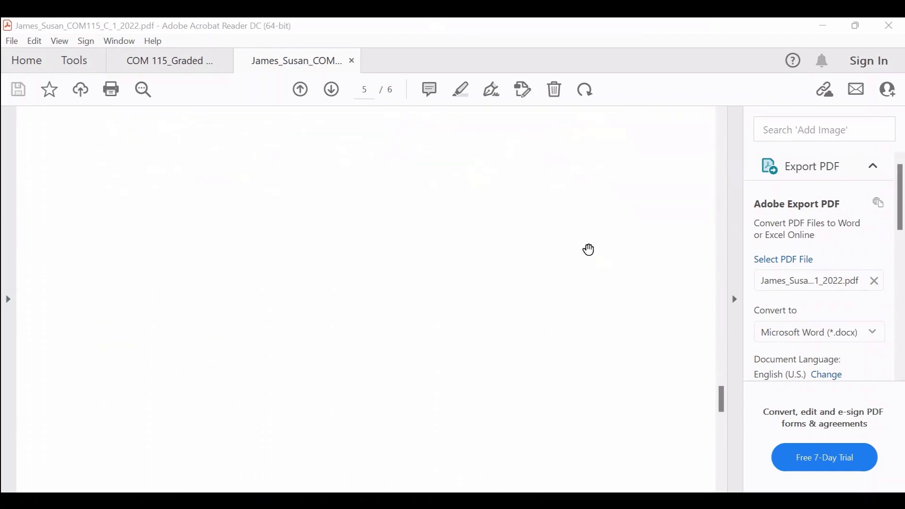
pyautogui.scroll(-10, 563, 315)
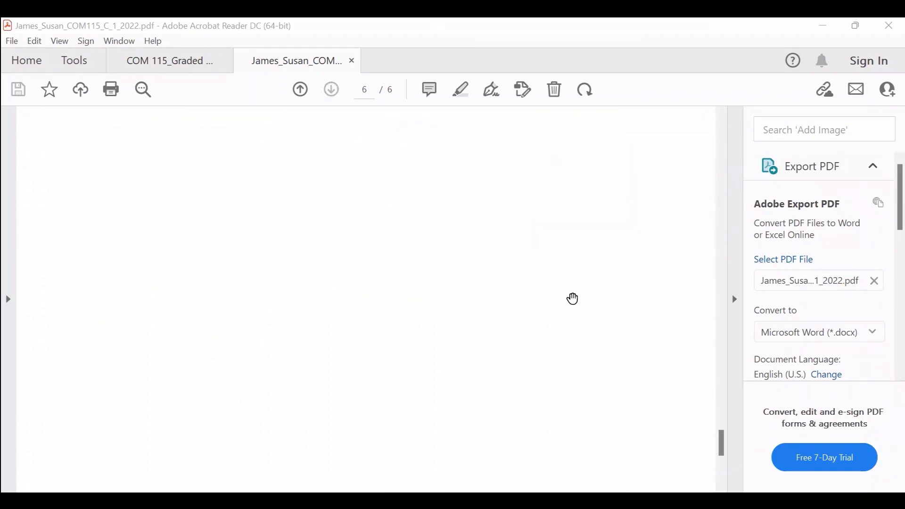
# Scroll back up to the Sir Arthur Lewis Community College cover page, numbered 1.
pyautogui.scroll(10, 606, 293)
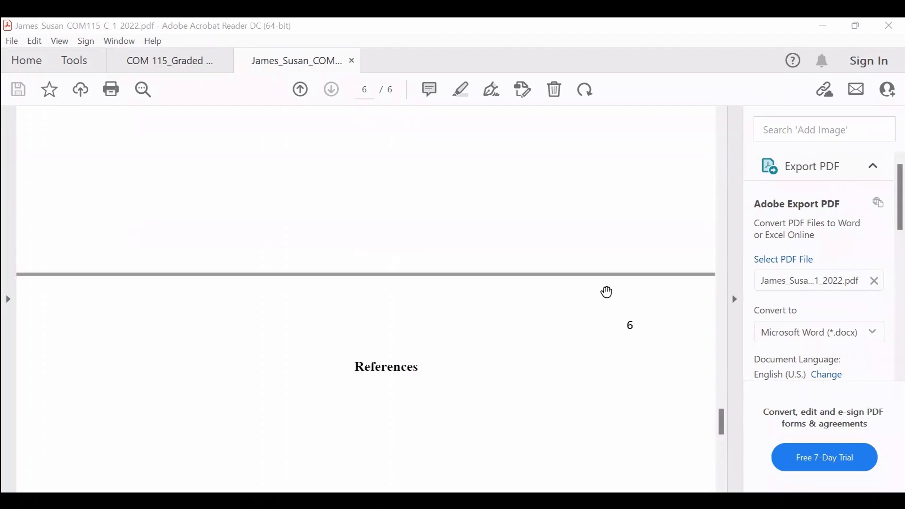
pyautogui.scroll(20, 606, 290)
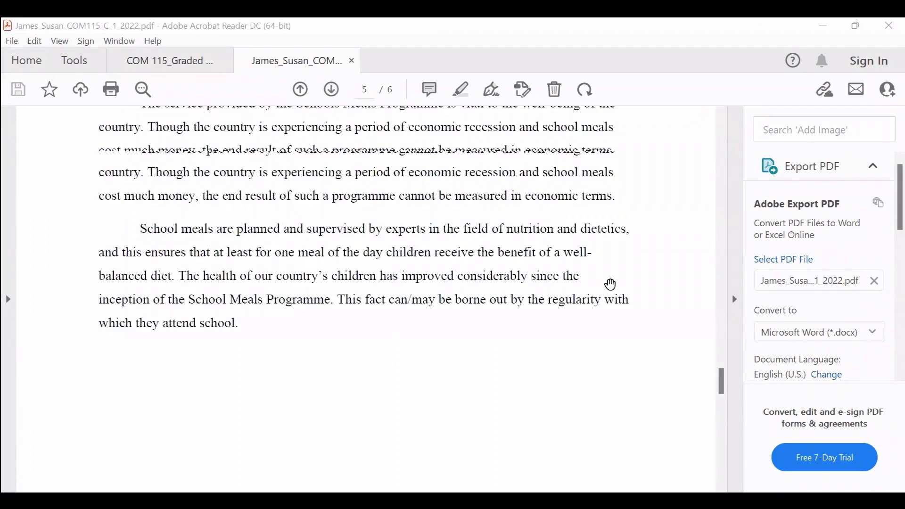
pyautogui.scroll(20, 617, 278)
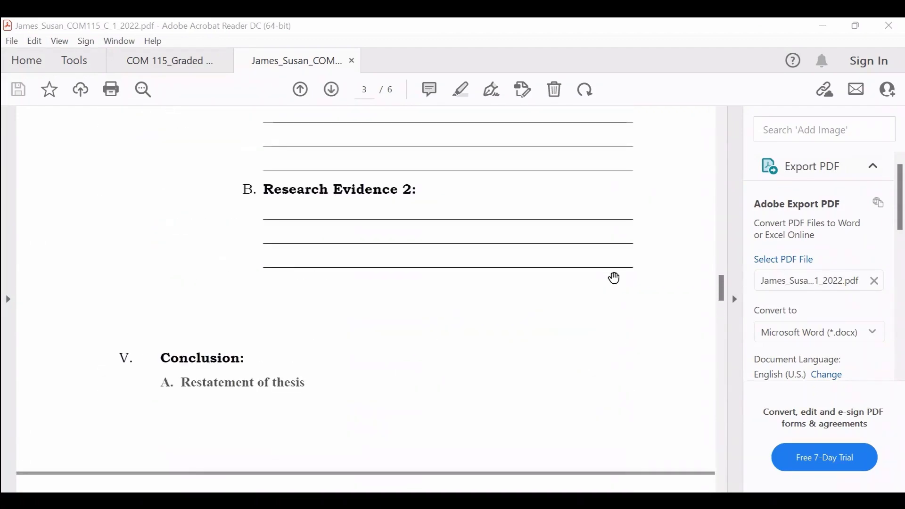
pyautogui.scroll(20, 616, 278)
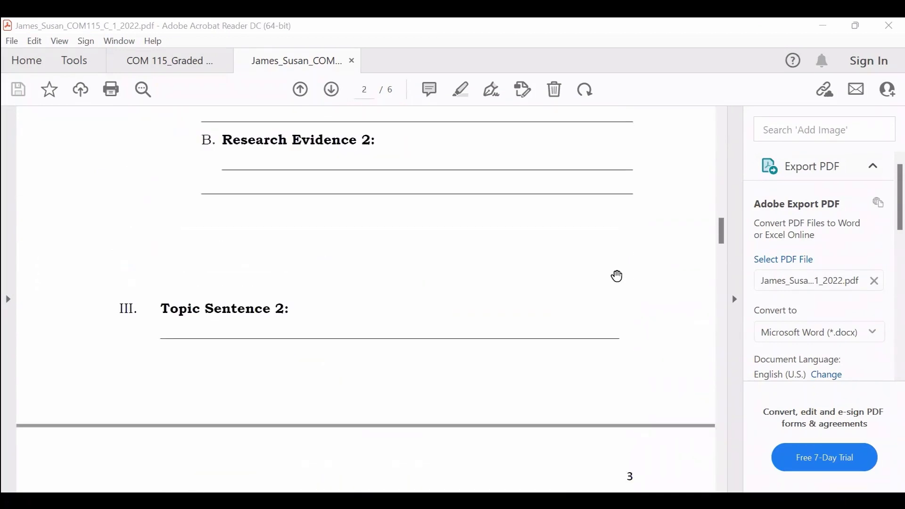
pyautogui.scroll(20, 621, 277)
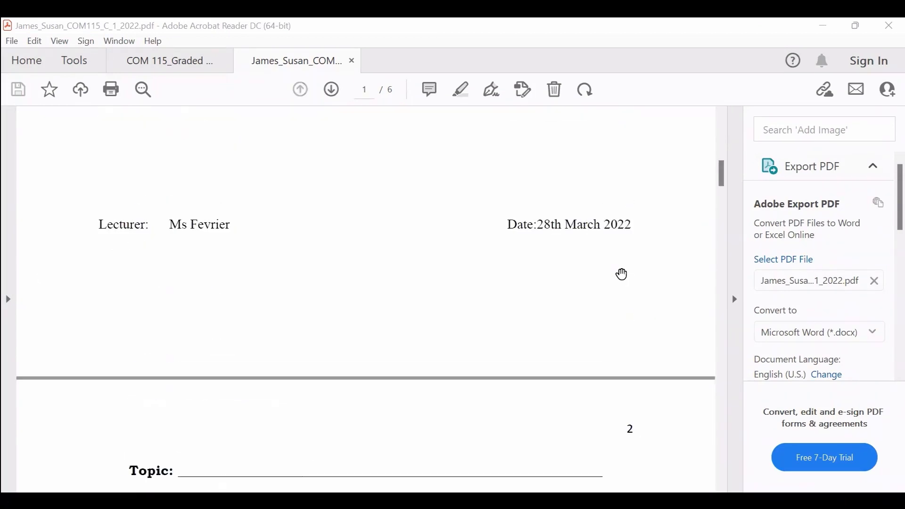
pyautogui.scroll(6, 624, 264)
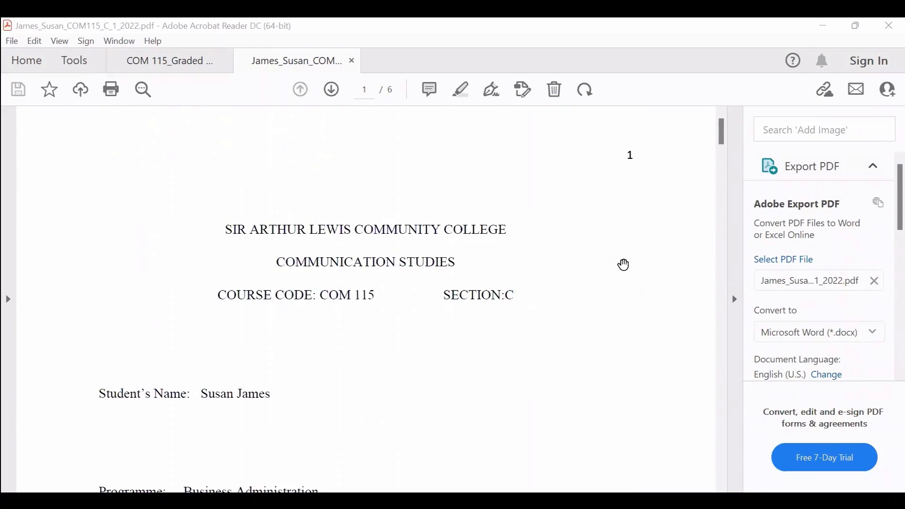